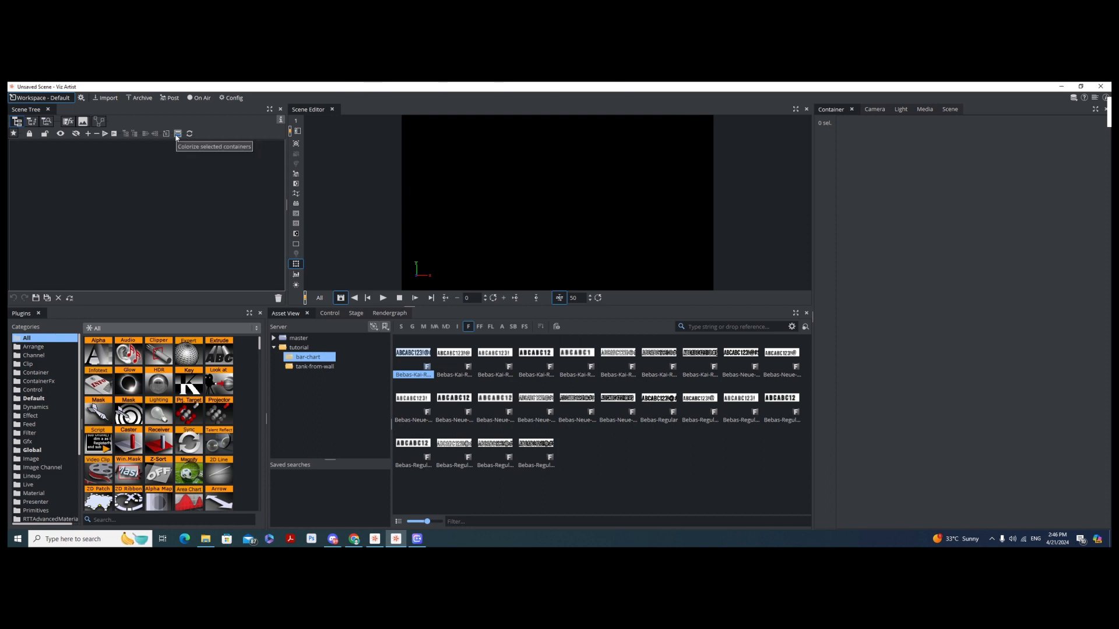
# Step: Add a new group container to the empty scene tree and rename it object
pyautogui.moveTo(166, 133); pyautogui.dragTo(88, 155)
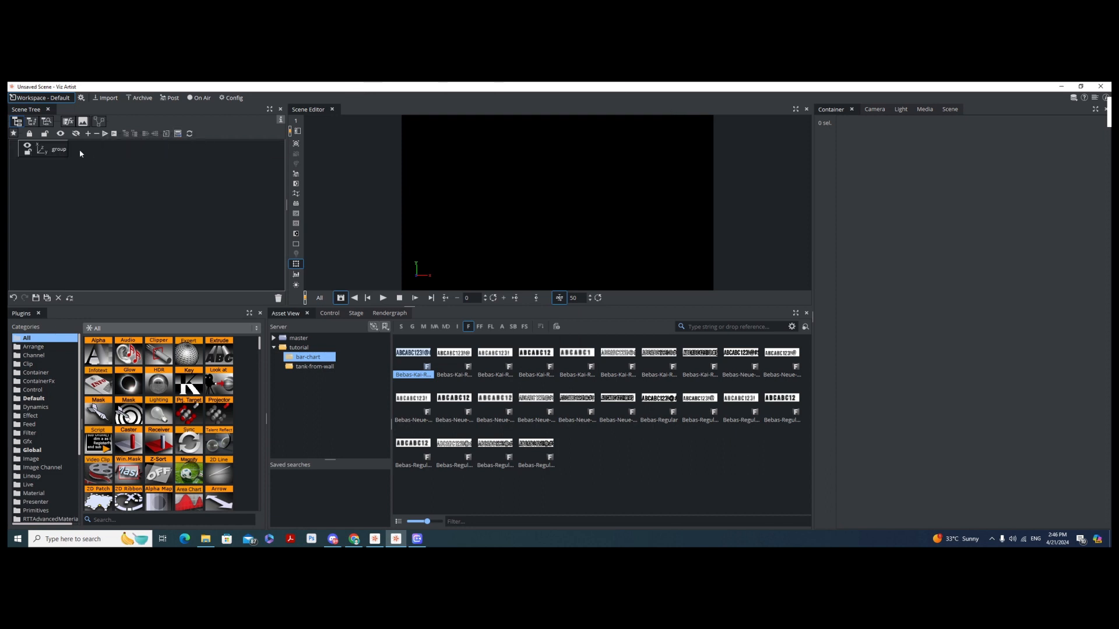
pyautogui.doubleClick(63, 150)
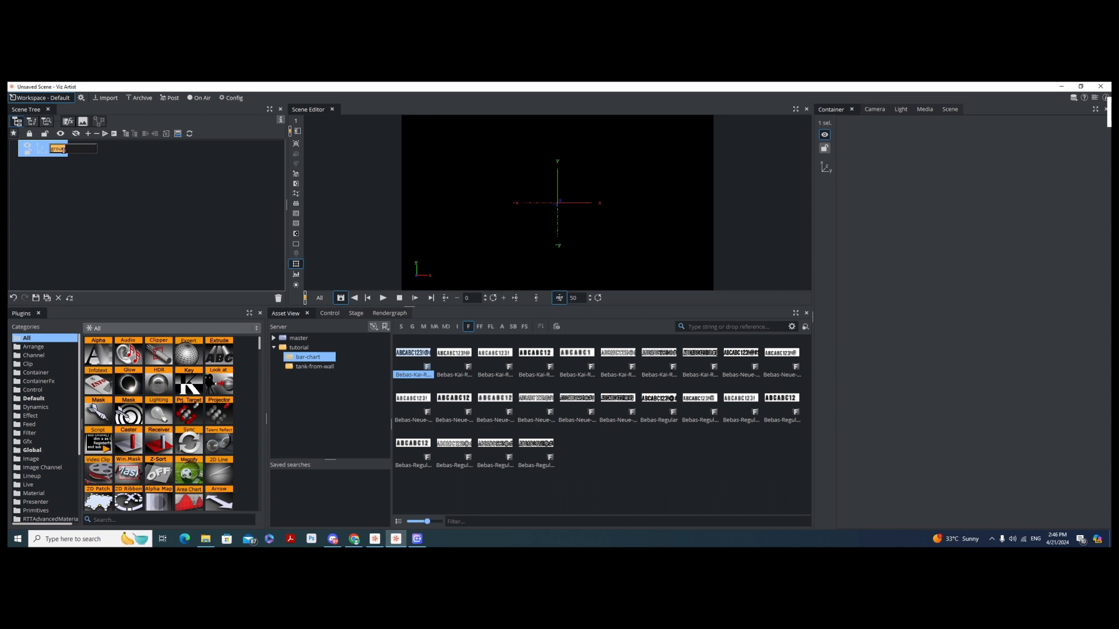
pyautogui.write('b')
pyautogui.write('bjec')
pyautogui.write('t')
pyautogui.press('Return')
# Step: Add a group container inside object and rename it bar-value
pyautogui.moveTo(167, 134); pyautogui.dragTo(90, 152)
pyautogui.doubleClick(68, 168)
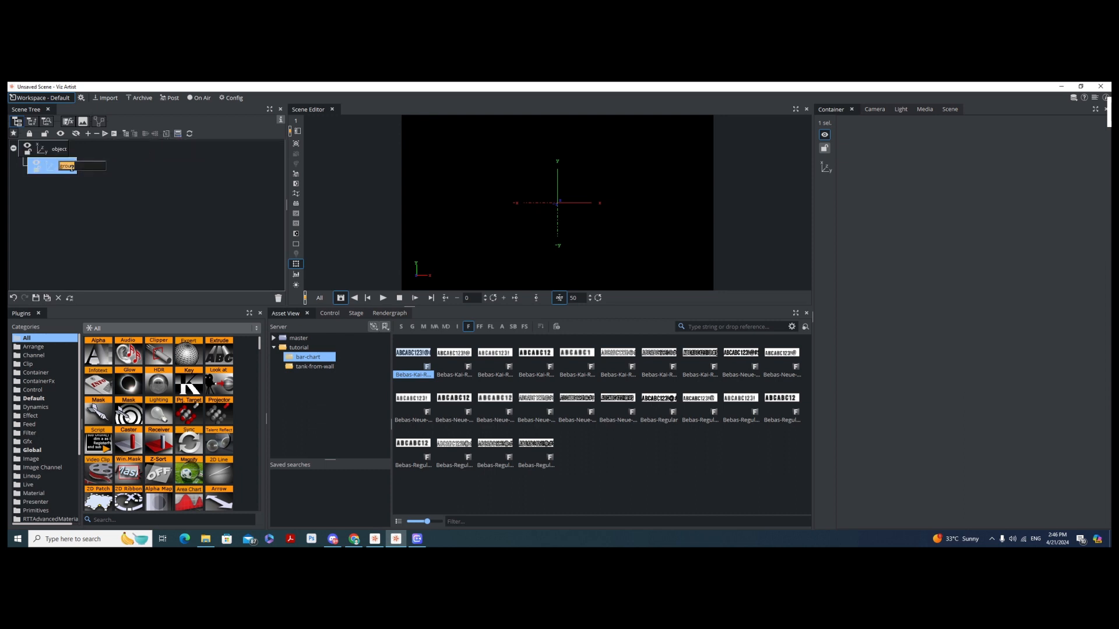
pyautogui.write('bar-calue')
pyautogui.press('Return')
# Step: Add a group container inside bar-value and rename it bar-1
pyautogui.moveTo(167, 134); pyautogui.dragTo(102, 167)
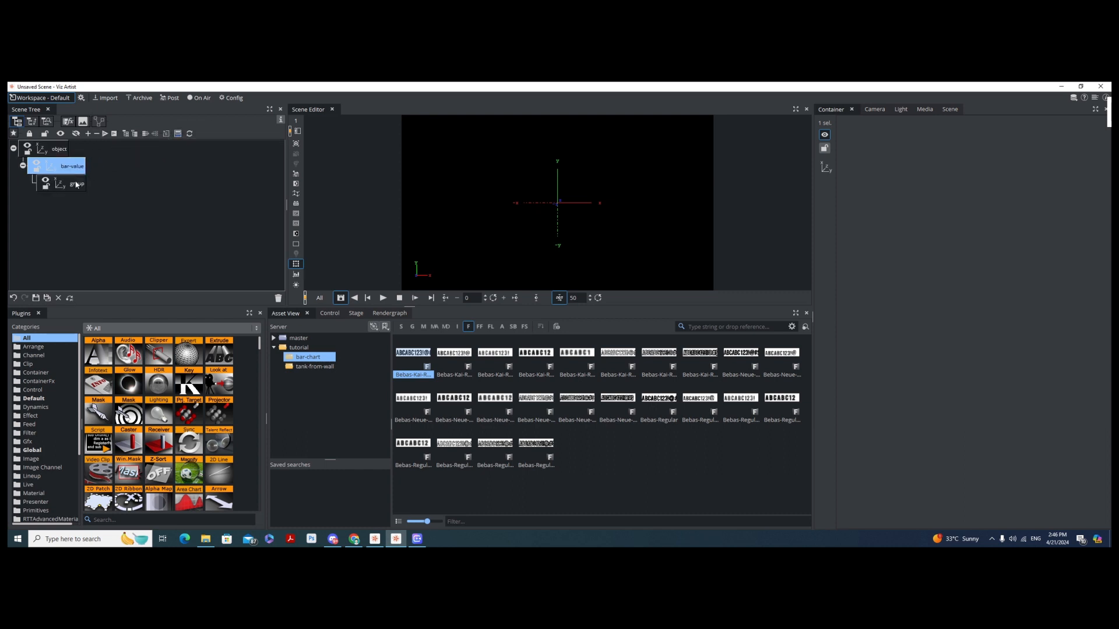
pyautogui.doubleClick(76, 184)
pyautogui.write('ba')
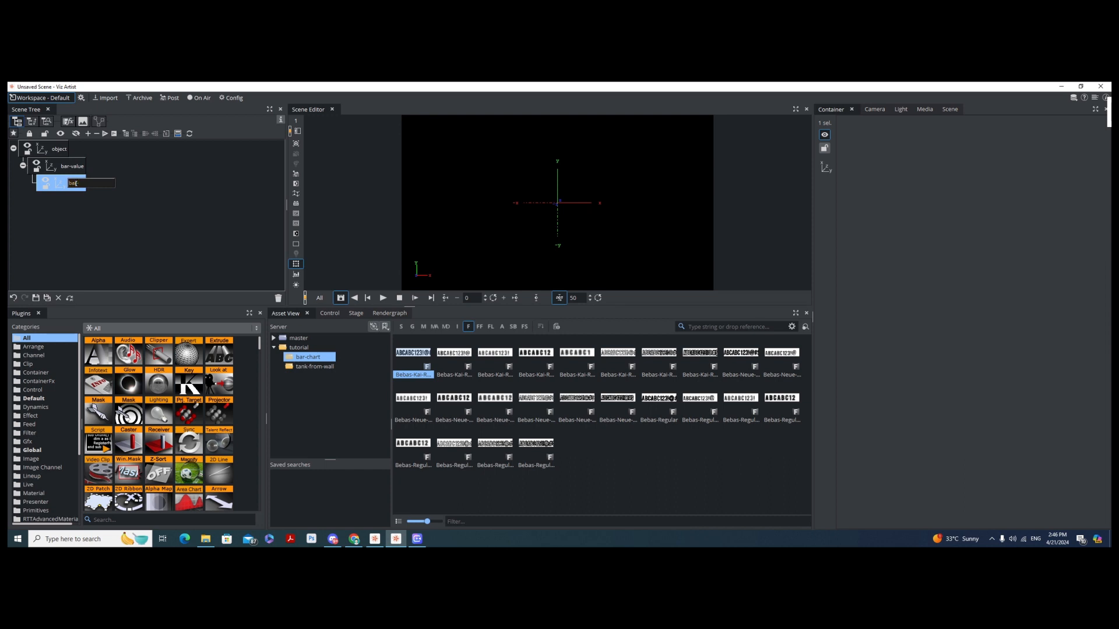
pyautogui.write('r-1')
pyautogui.press('Return')
# Step: Apply the Cube geometry to the bar-1 container and set its Center Y to Bottom
pyautogui.click(42, 399)
pyautogui.moveTo(219, 383); pyautogui.dragTo(82, 185)
pyautogui.click(76, 188)
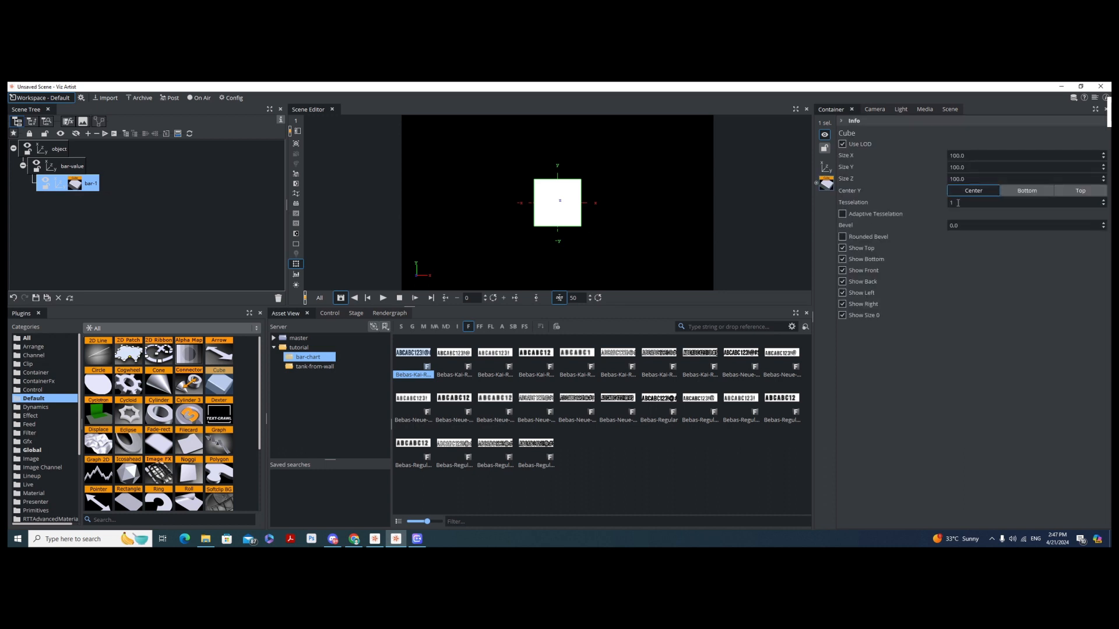
pyautogui.click(1020, 191)
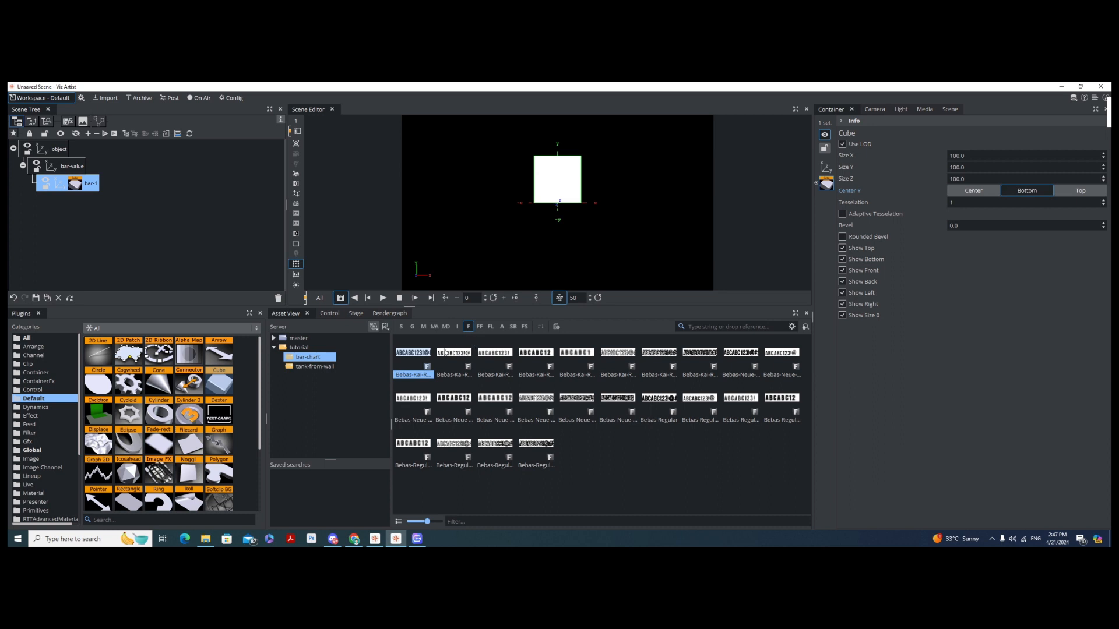
# Step: Place a horizontally centre-aligned Bebas-Kai-Regular text inside bar-1, directly below the cube at Y -42
pyautogui.moveTo(417, 360); pyautogui.dragTo(116, 187)
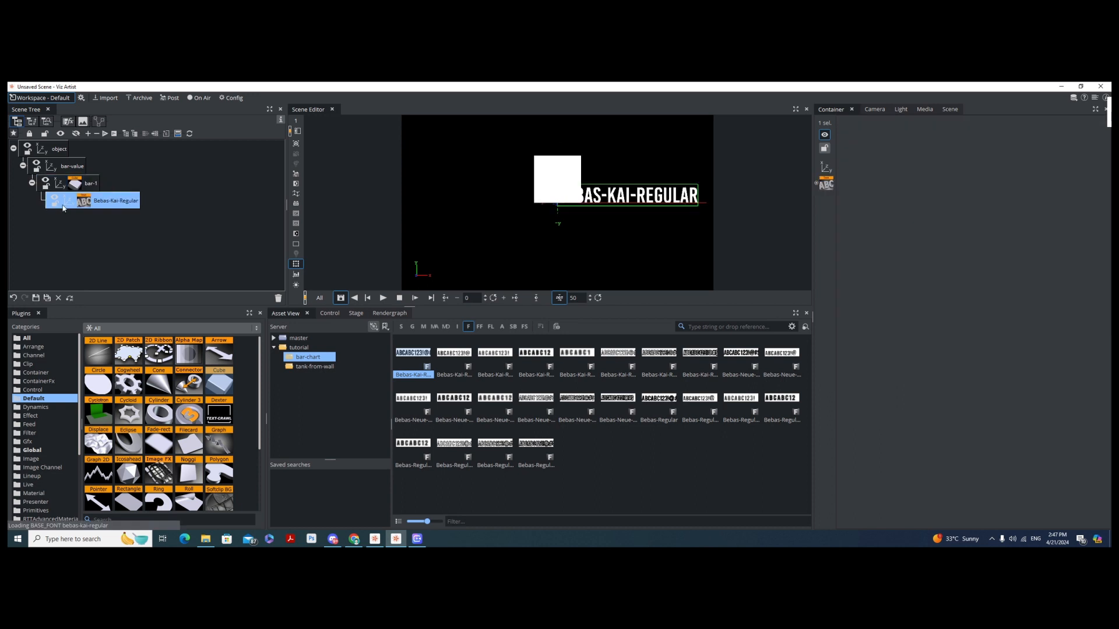
pyautogui.moveTo(968, 163); pyautogui.dragTo(839, 167)
pyautogui.click(825, 185)
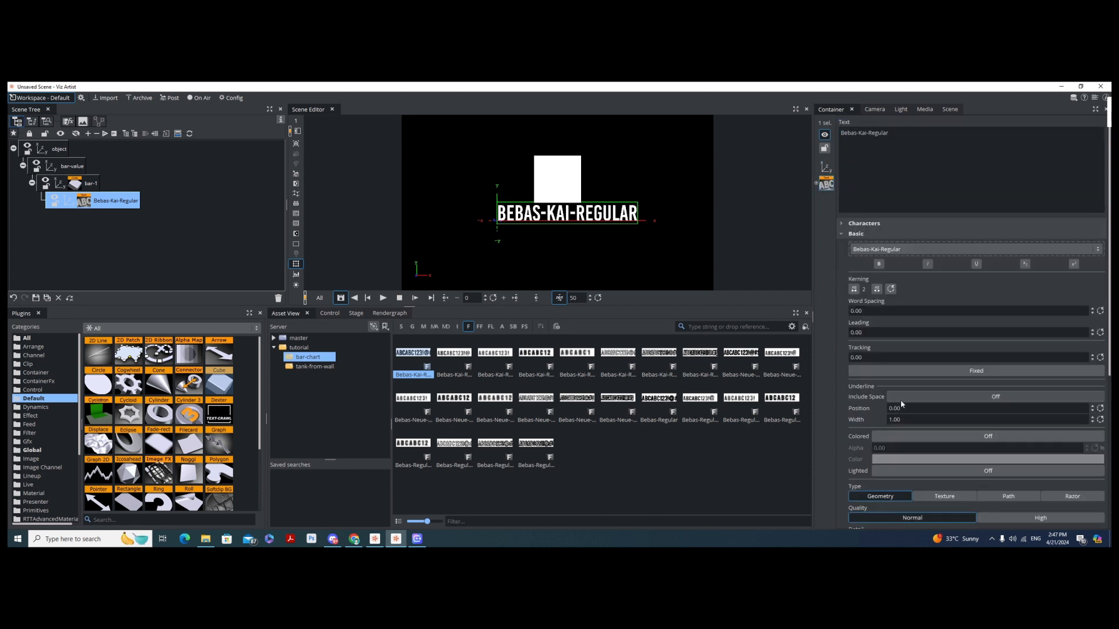
pyautogui.scroll(-5, 900, 399)
pyautogui.click(864, 430)
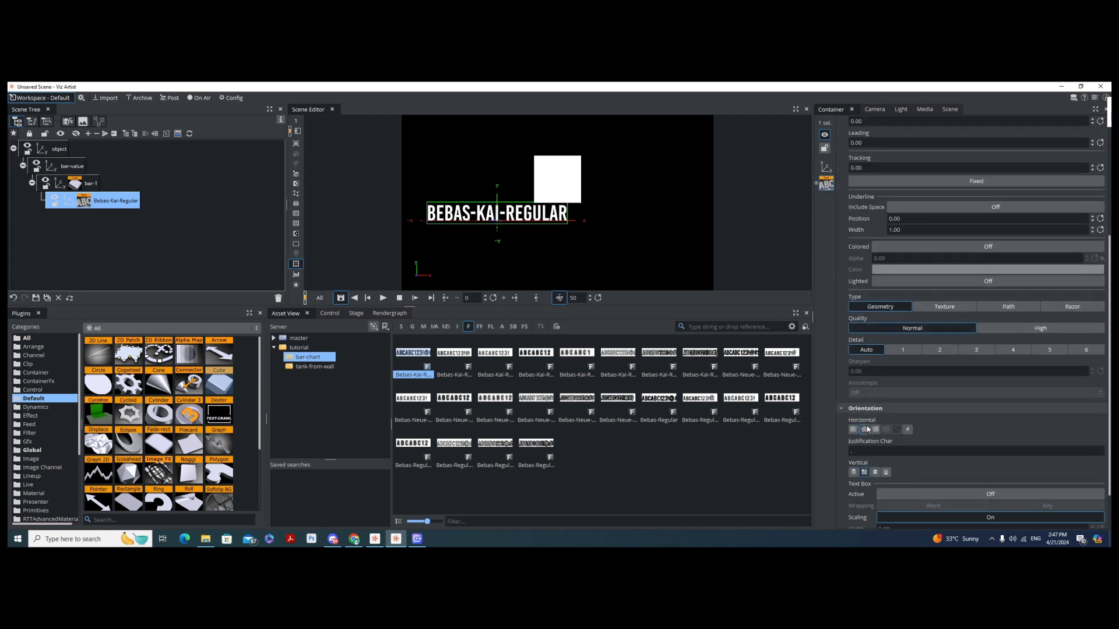
pyautogui.click(825, 168)
pyautogui.moveTo(876, 163); pyautogui.dragTo(938, 173)
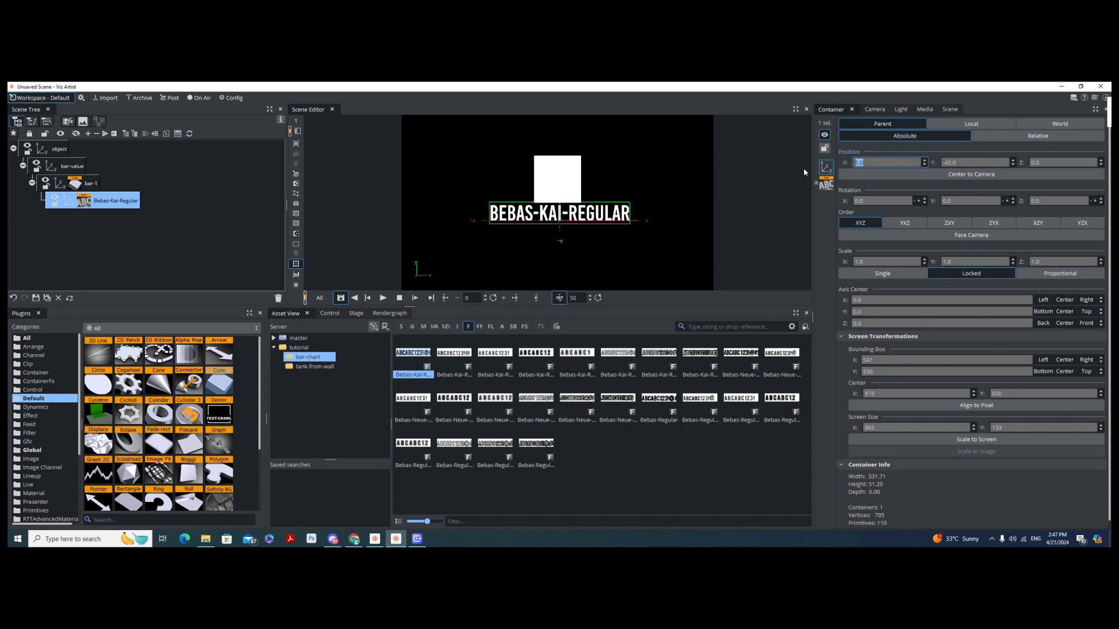
# Step: Change the text content to 56 and shift the text to about X -5 under the cube
pyautogui.click(826, 185)
pyautogui.tripleClick(892, 133)
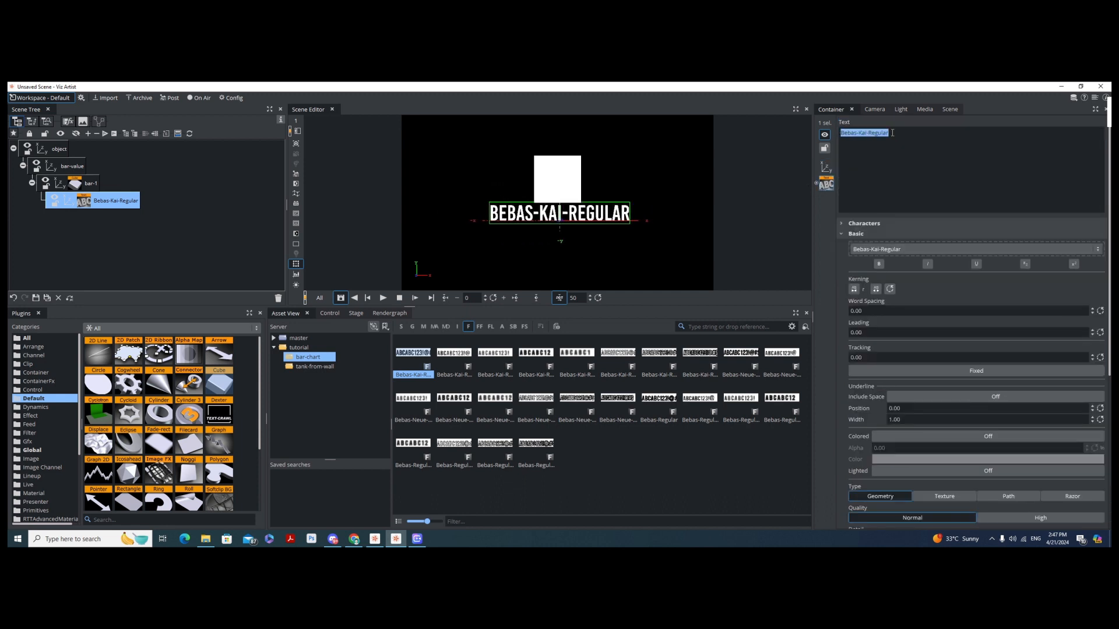
pyautogui.write('56')
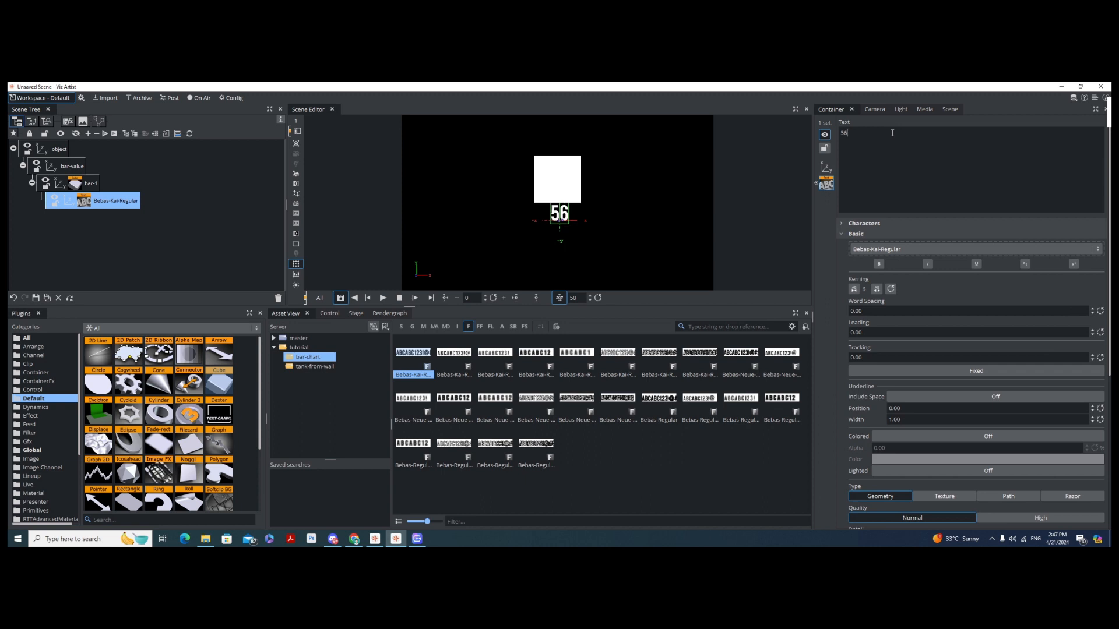
pyautogui.click(826, 167)
pyautogui.moveTo(882, 163); pyautogui.dragTo(681, 169)
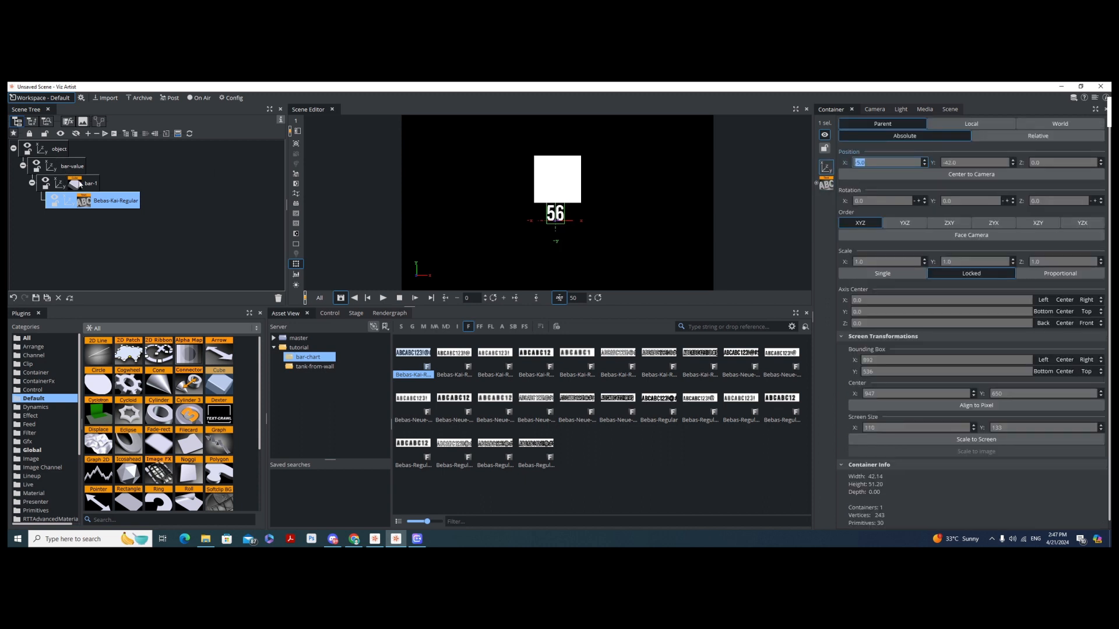
pyautogui.click(90, 184)
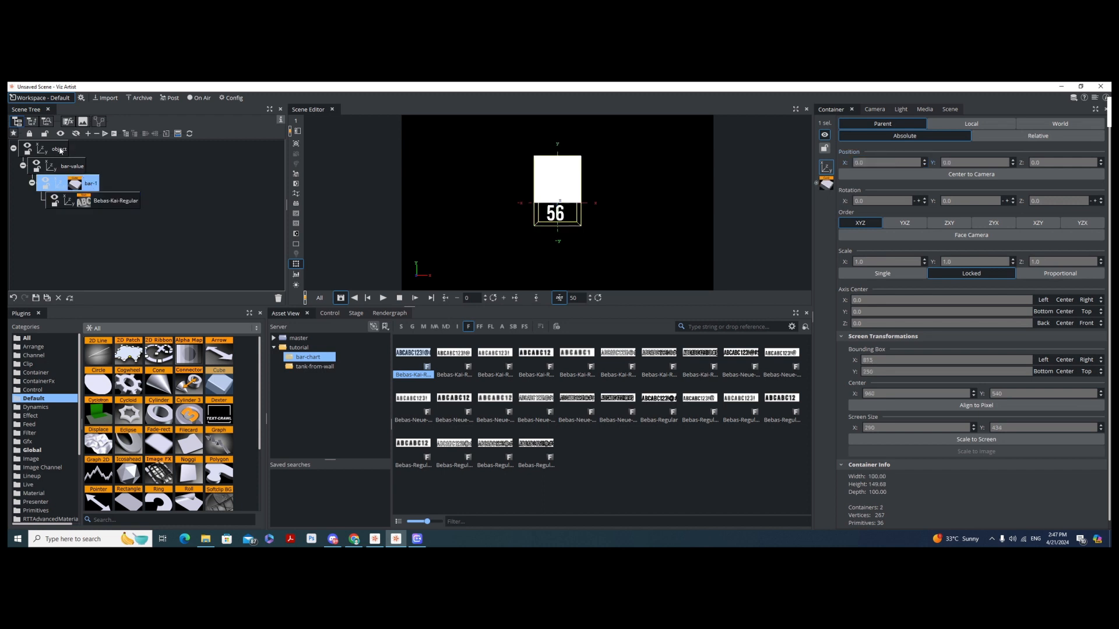
pyautogui.click(60, 149)
pyautogui.click(71, 169)
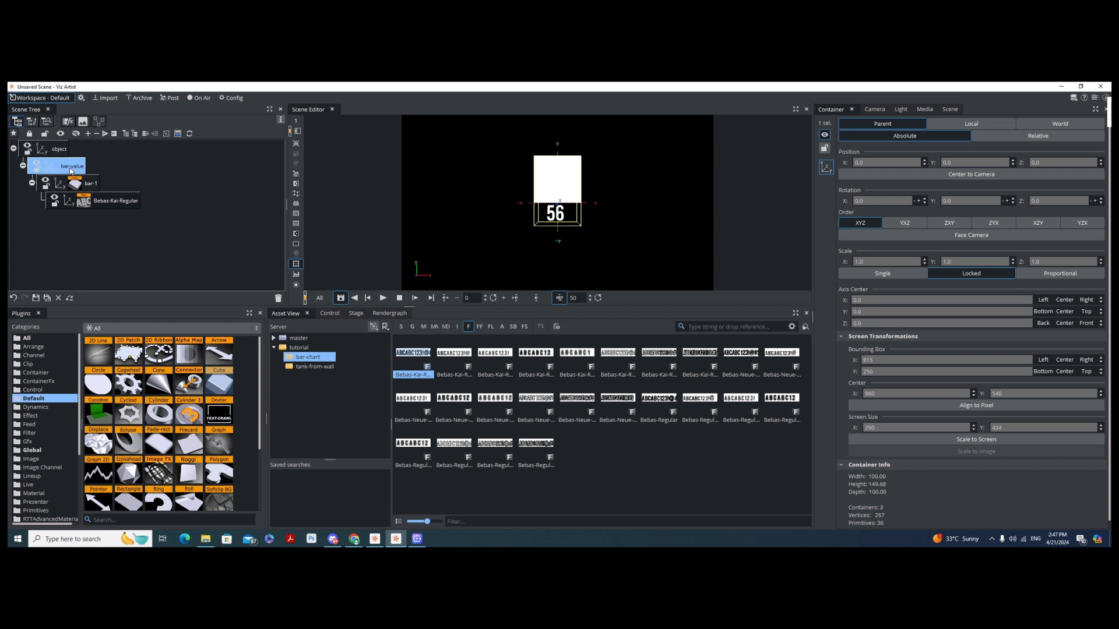
pyautogui.click(91, 185)
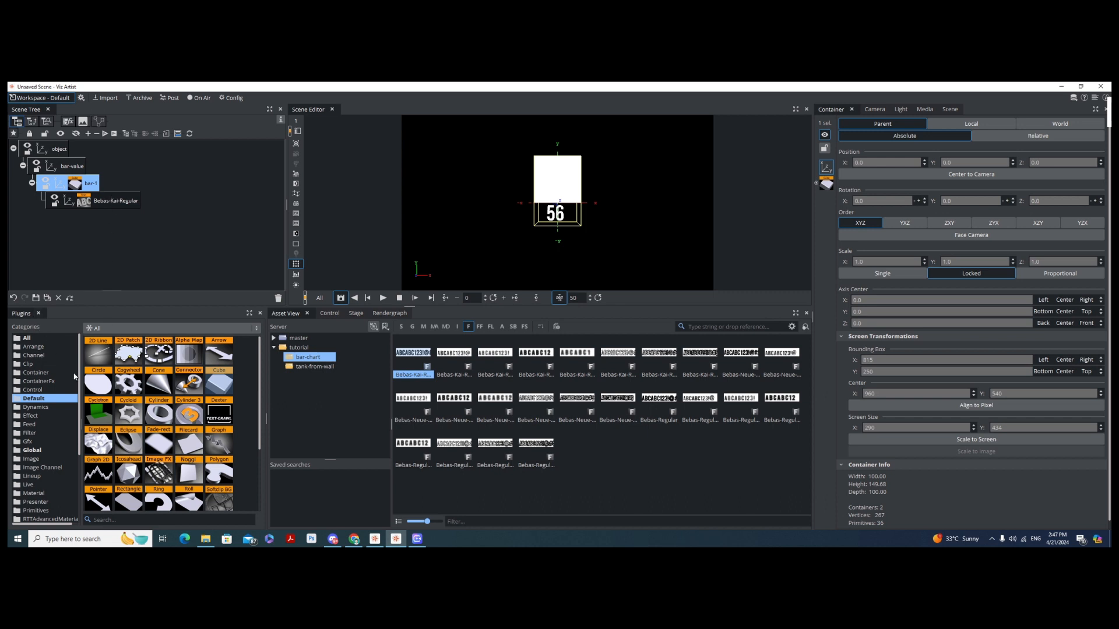
# Step: Apply the Presenter Bar plugin to the text and bar-1 containers, and the Bar Values plugin to bar-value
pyautogui.scroll(-2, 82, 409)
pyautogui.scroll(-1, 82, 409)
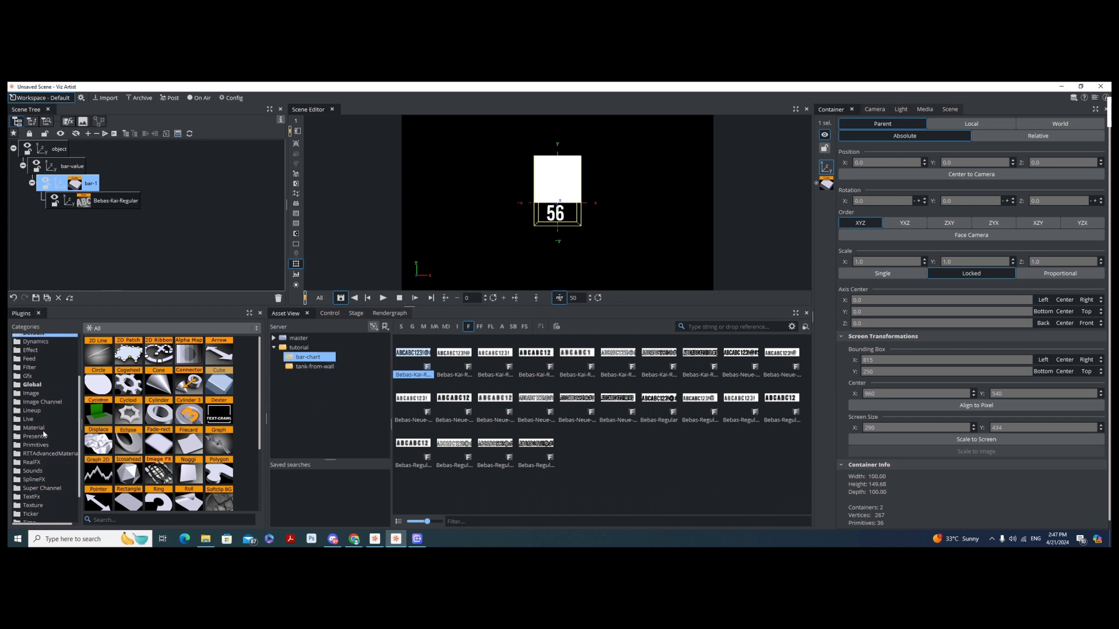
pyautogui.click(35, 438)
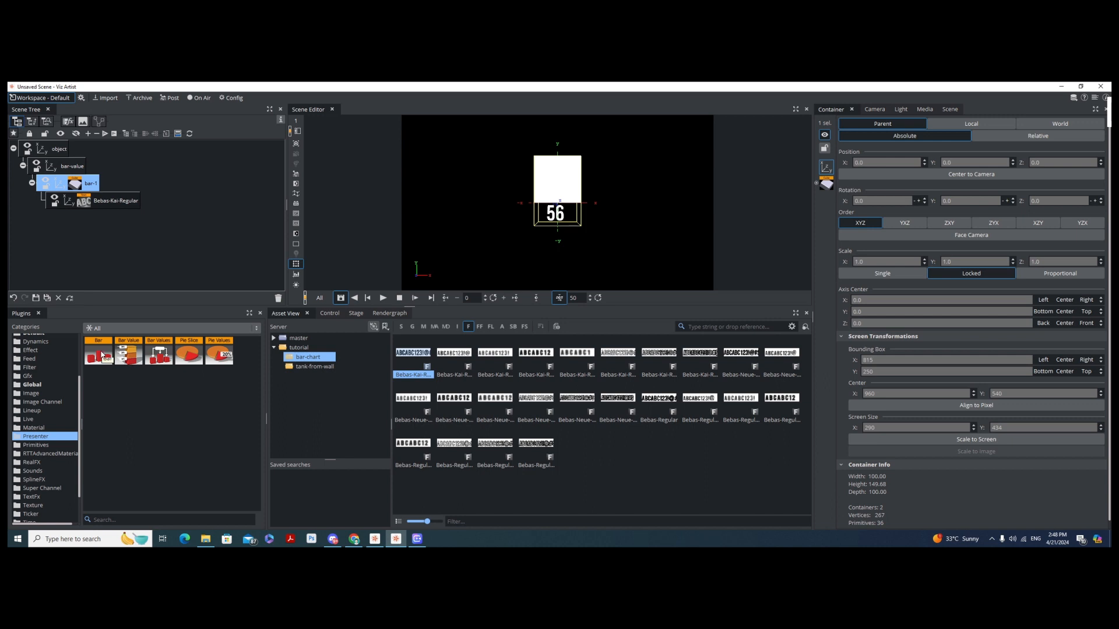
pyautogui.moveTo(101, 354); pyautogui.dragTo(114, 204)
pyautogui.click(101, 205)
pyautogui.moveTo(98, 367); pyautogui.dragTo(94, 187)
pyautogui.click(91, 187)
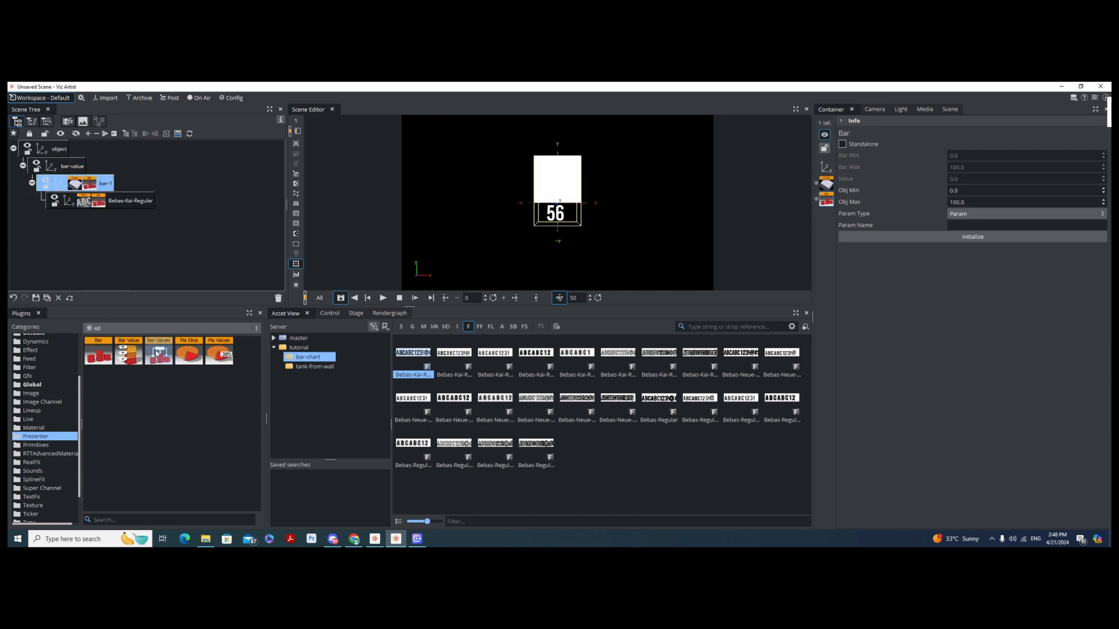
pyautogui.moveTo(158, 353); pyautogui.dragTo(67, 169)
pyautogui.click(66, 168)
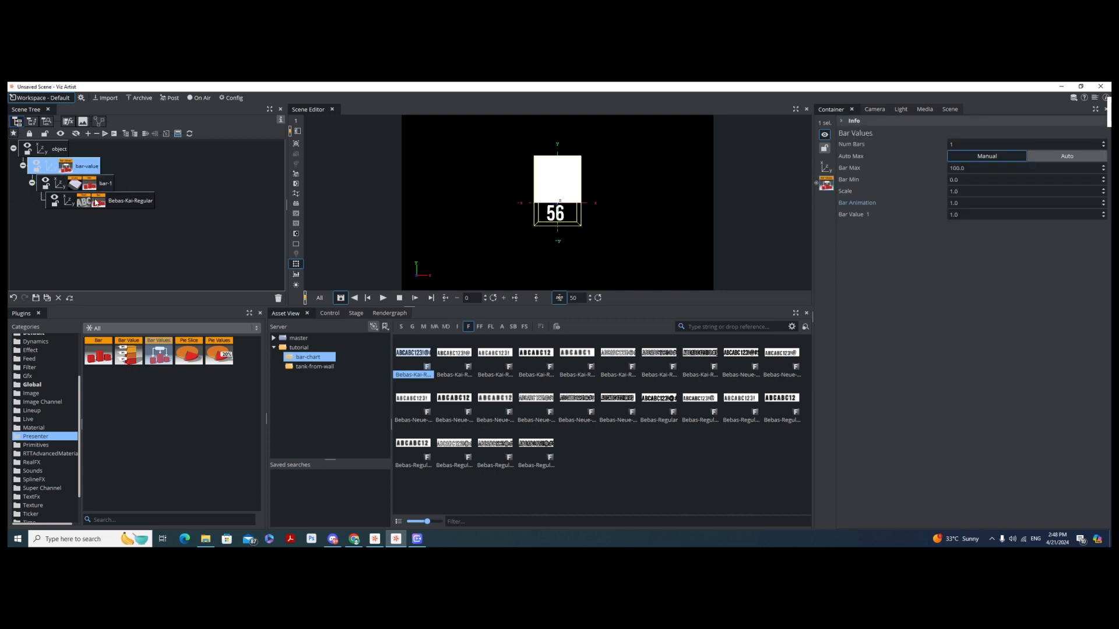
# Step: Set the Param Name of bar-1's Bar plugin to size_Y and initialize the plugin
pyautogui.click(106, 184)
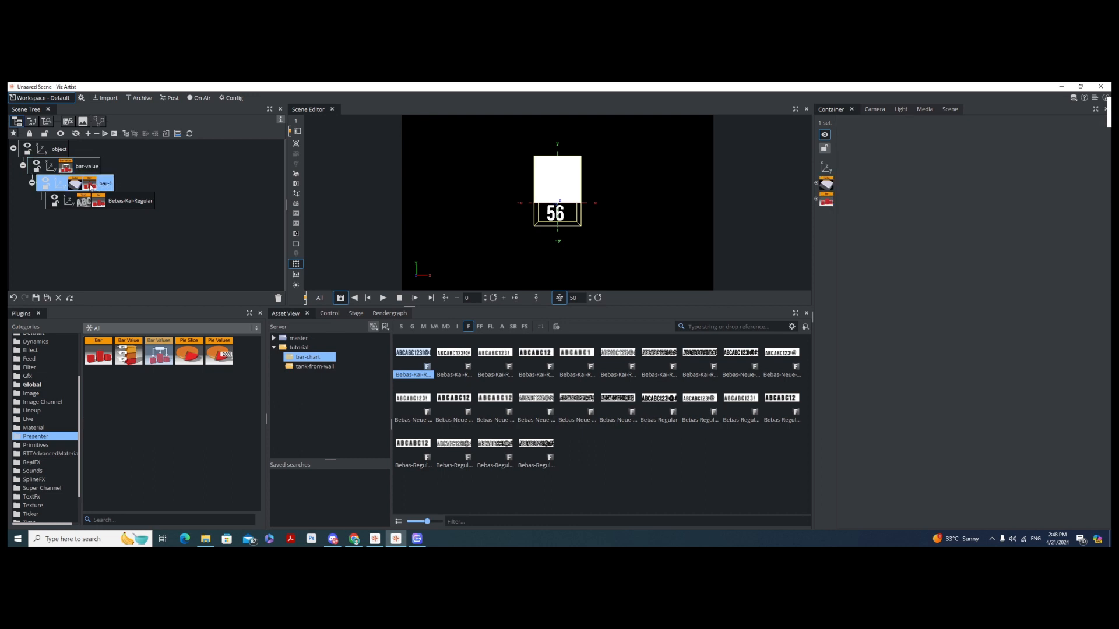
pyautogui.click(89, 185)
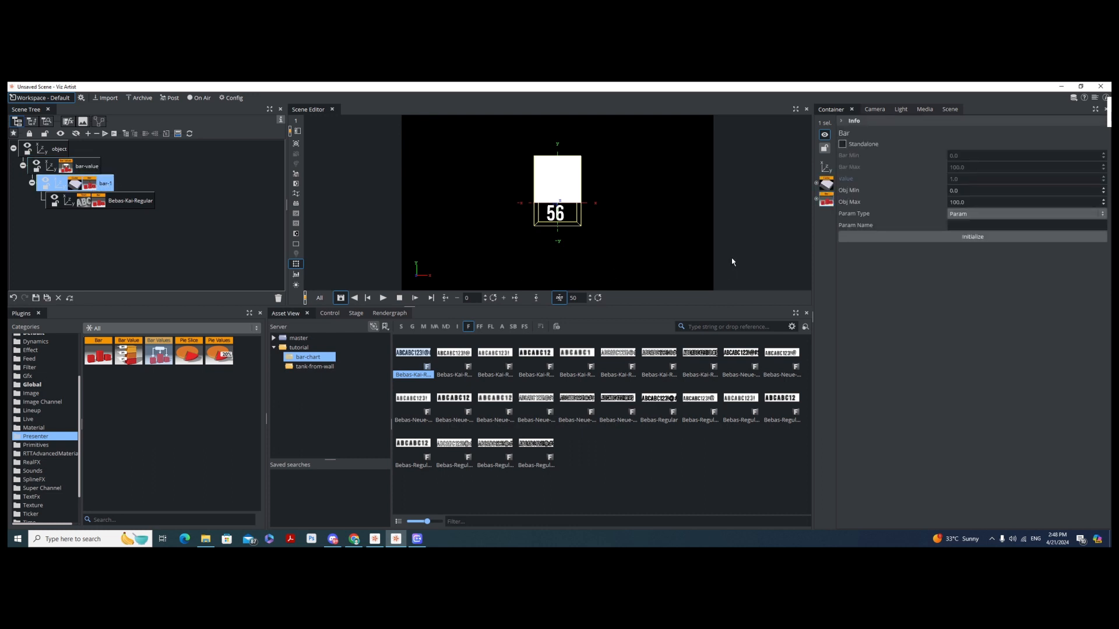
pyautogui.click(961, 226)
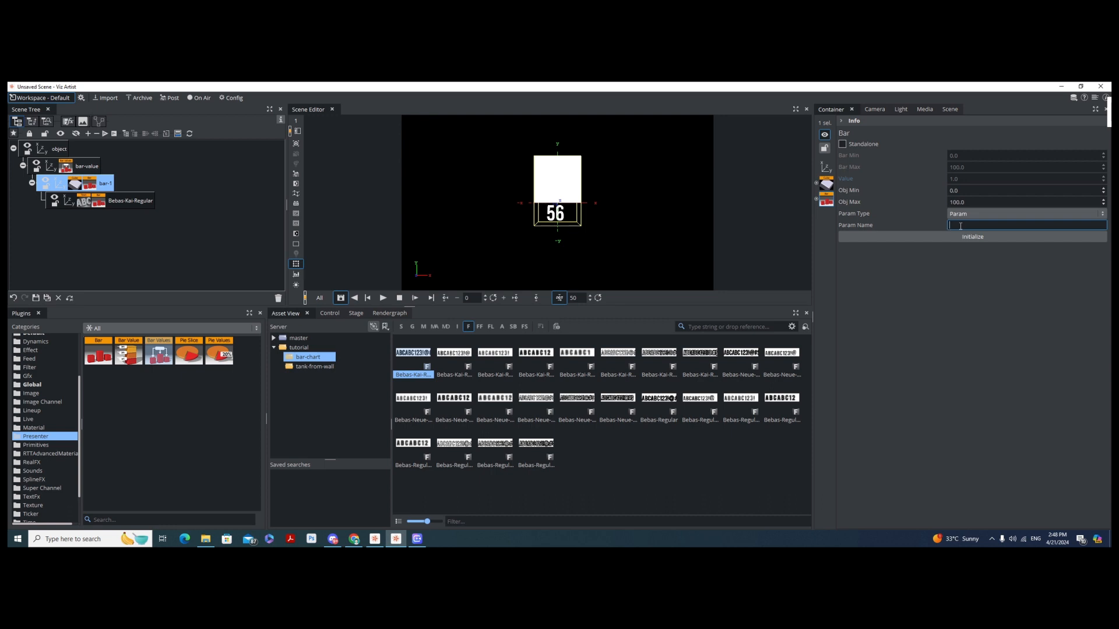
pyautogui.write('size_Y_')
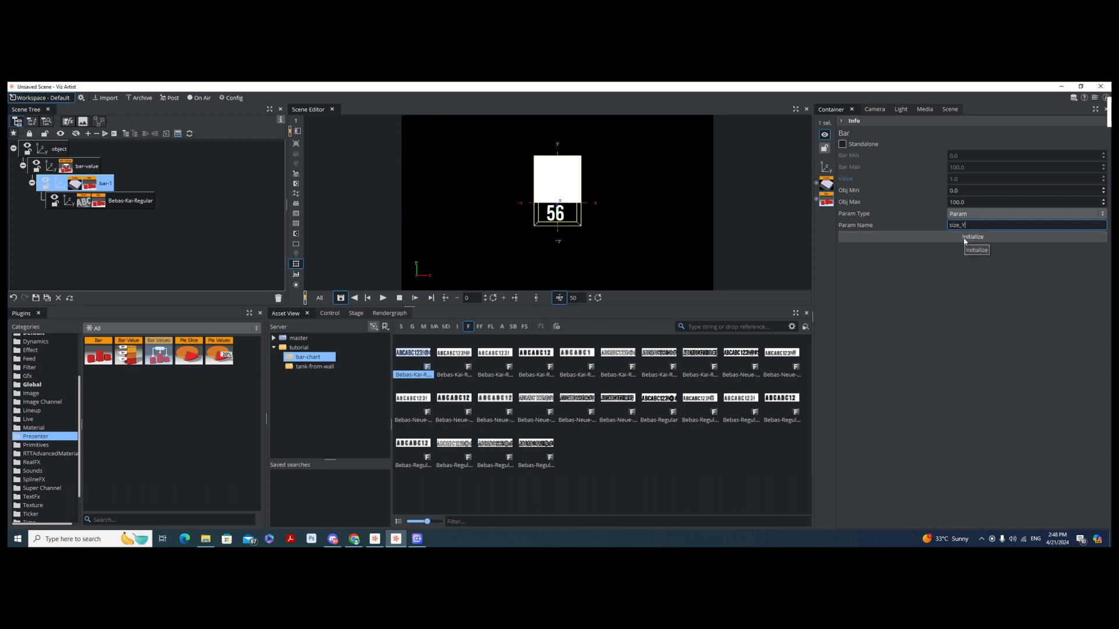
pyautogui.click(966, 239)
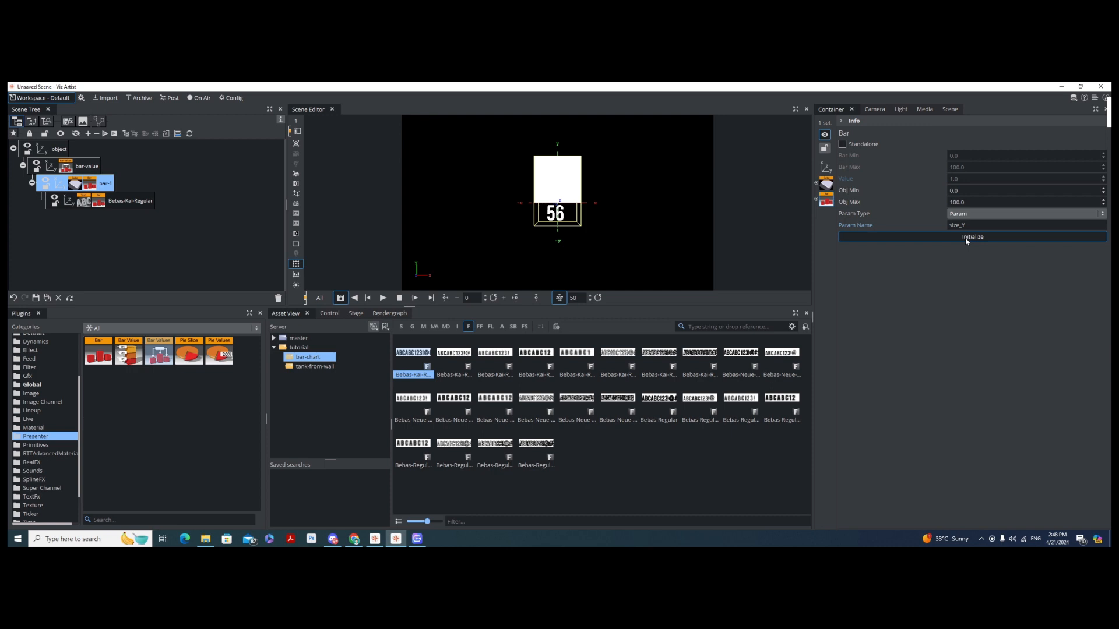
pyautogui.click(965, 239)
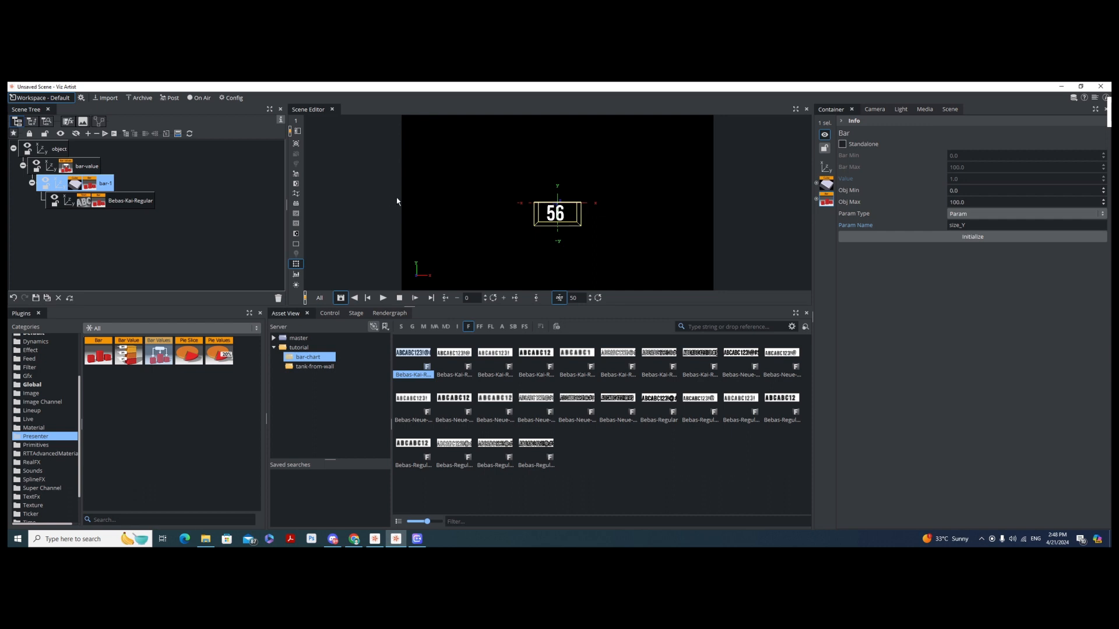
# Step: Set the Param Type of the text container's Bar plugin to Text and initialize the plugin
pyautogui.click(100, 203)
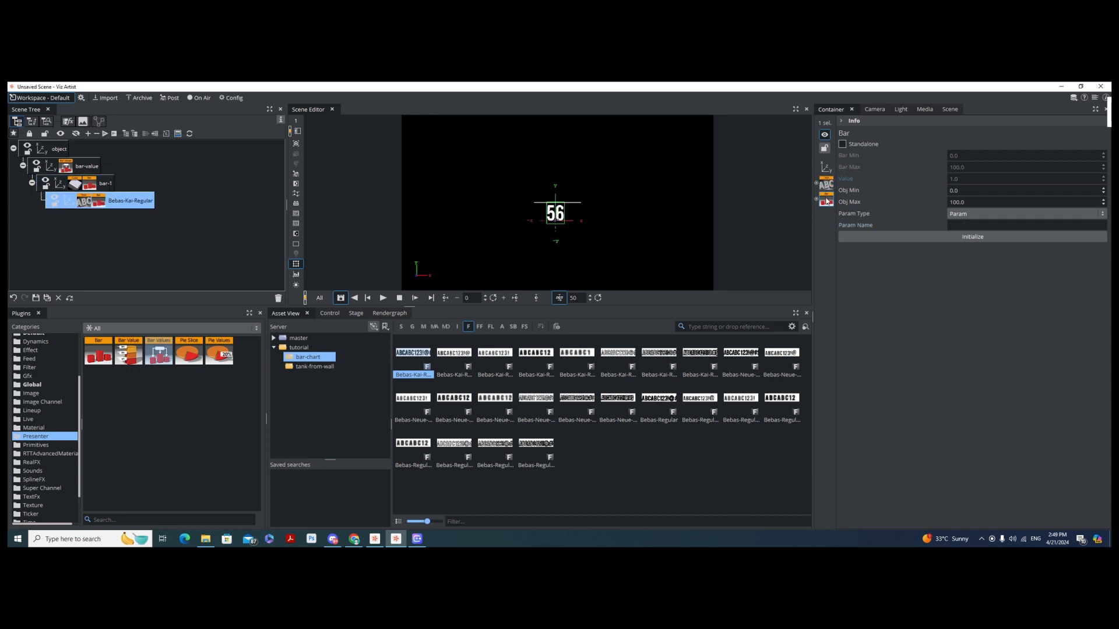
pyautogui.click(976, 214)
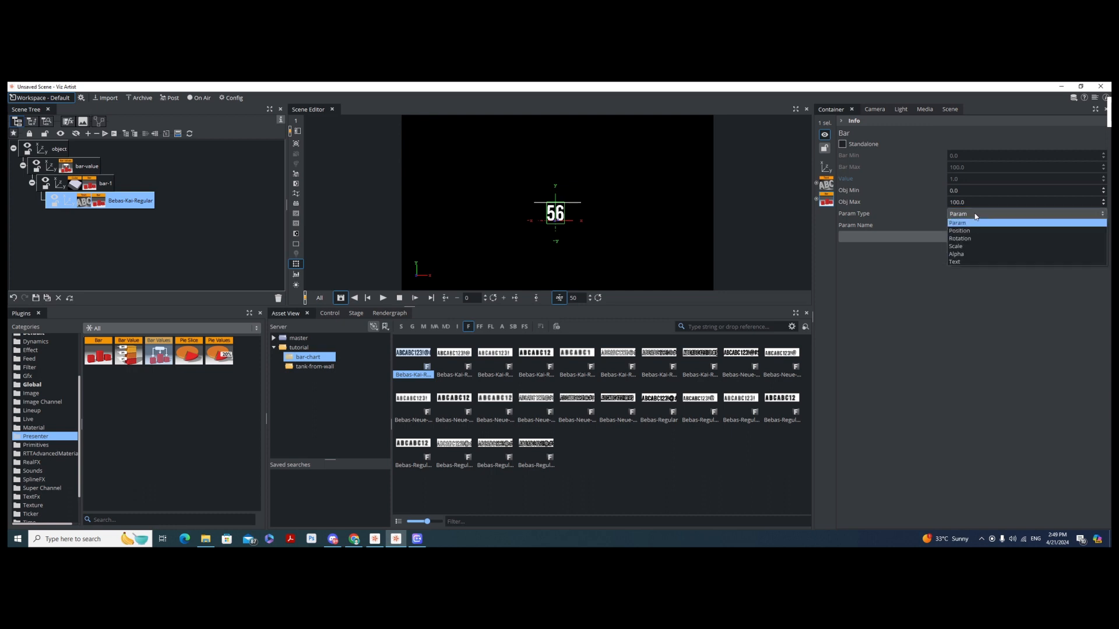
pyautogui.click(962, 262)
pyautogui.click(969, 238)
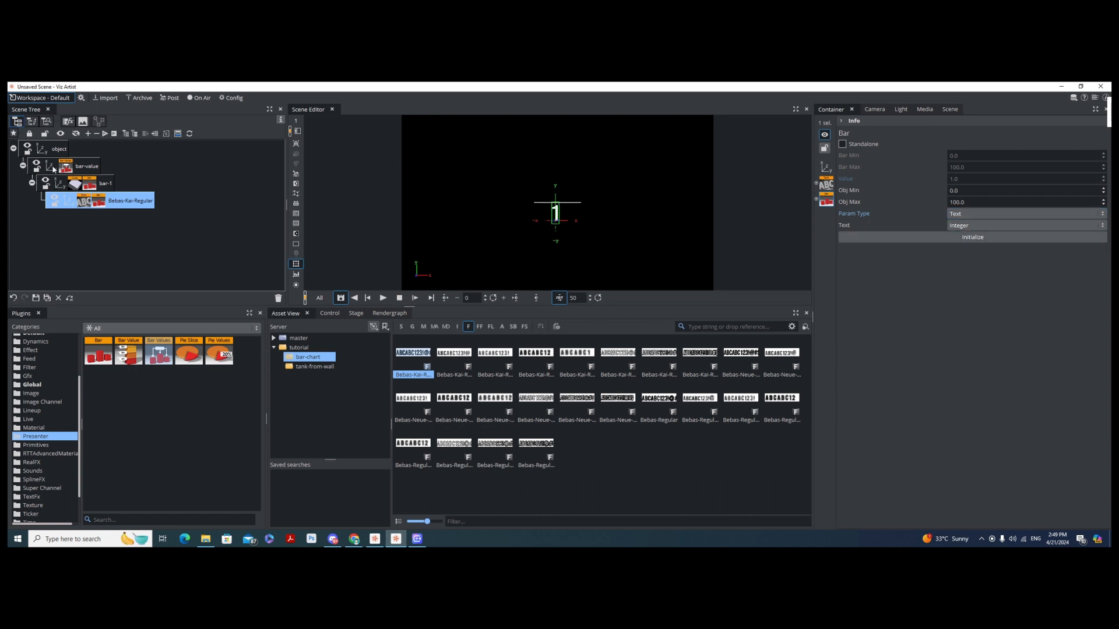
# Step: Move the bar-value container to Y -100 and shift it in the negative X direction
pyautogui.click(85, 168)
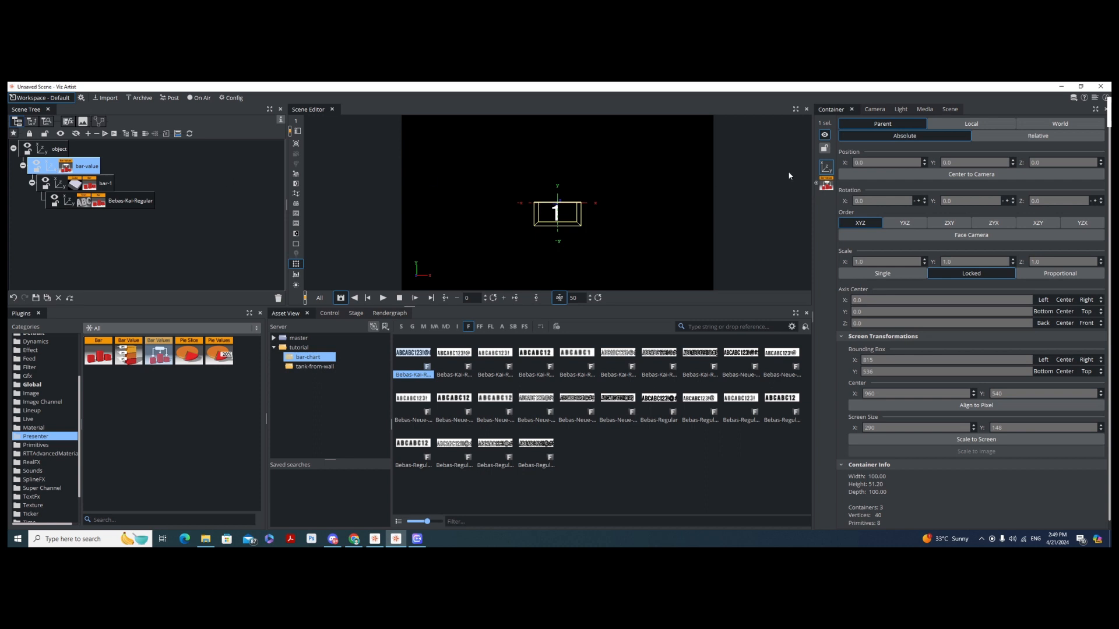
pyautogui.moveTo(973, 163); pyautogui.dragTo(932, 188)
pyautogui.write('-100')
pyautogui.press('Return')
pyautogui.moveTo(847, 161); pyautogui.dragTo(792, 173)
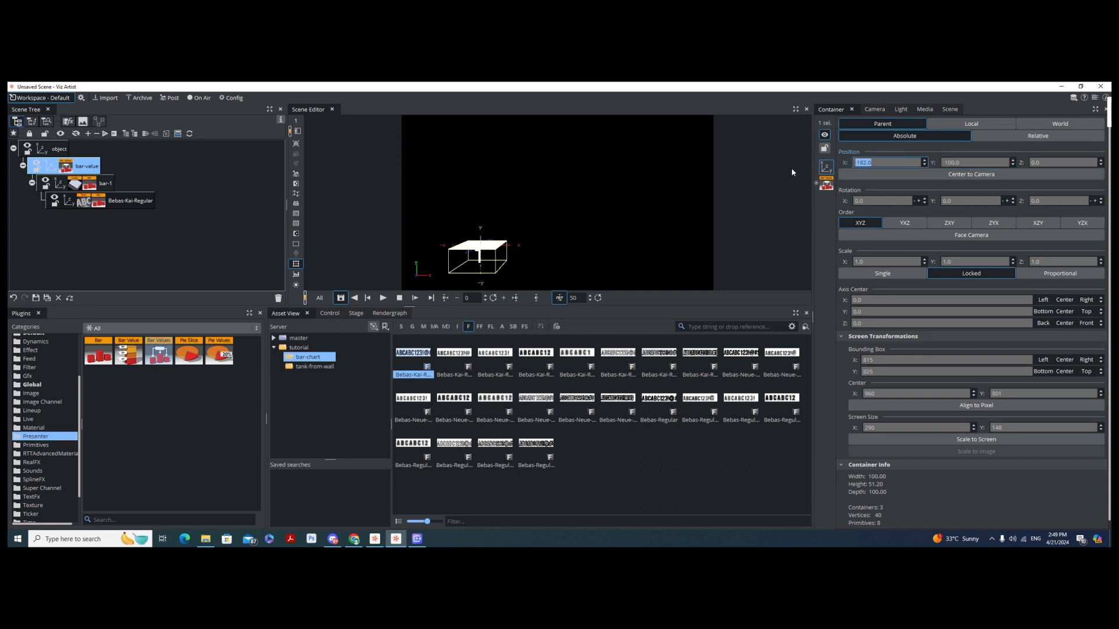
# Step: Lower the text inside bar-1 to about Y -54 and open its Bar plugin settings
pyautogui.click(131, 203)
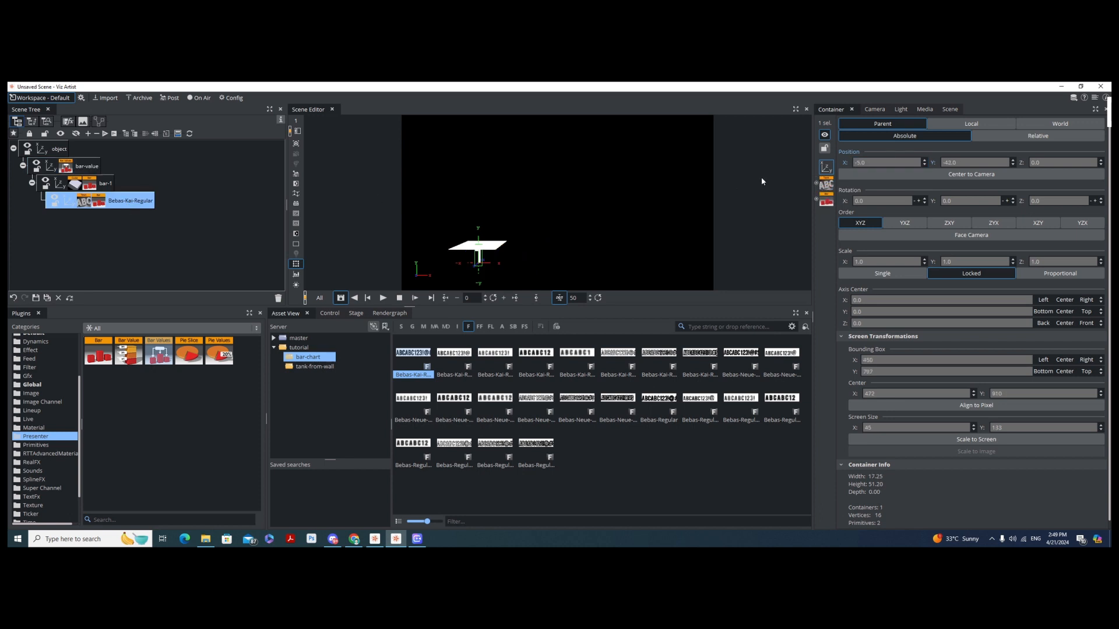
pyautogui.moveTo(975, 163); pyautogui.dragTo(968, 164)
pyautogui.click(969, 164)
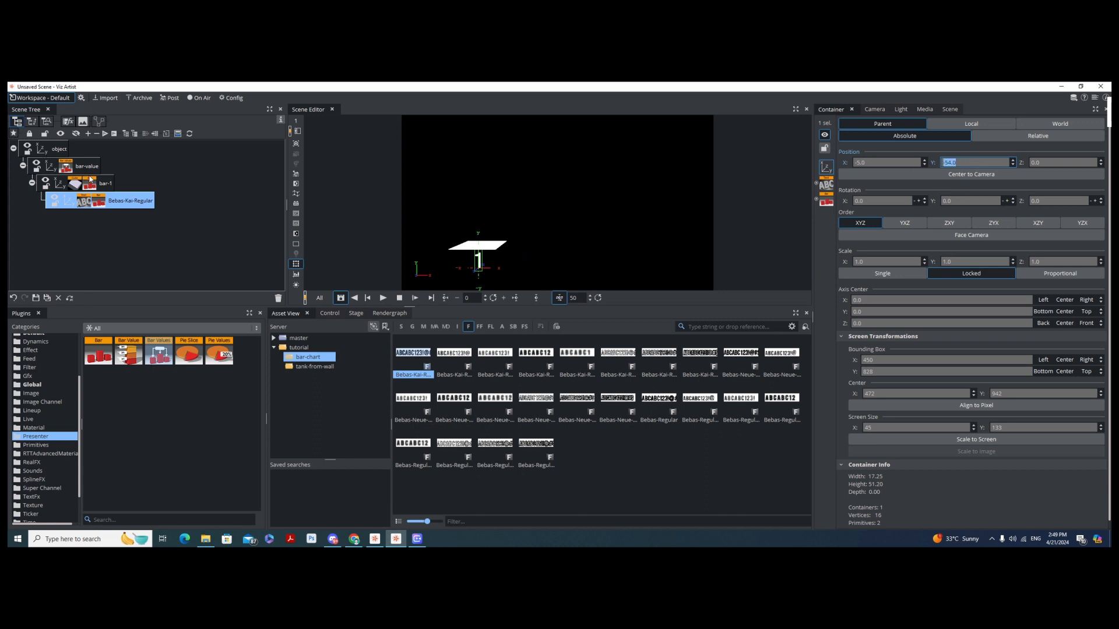
pyautogui.click(98, 202)
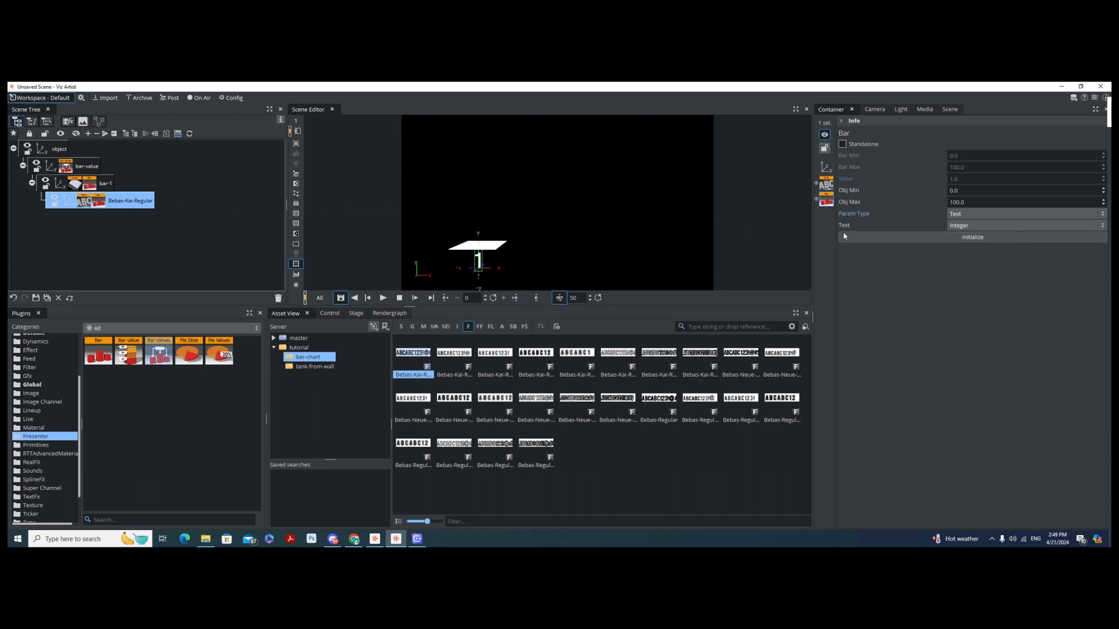
# Step: Set Bar Value 1 to 0 in the bar-value container's Bar Values plugin
pyautogui.click(92, 185)
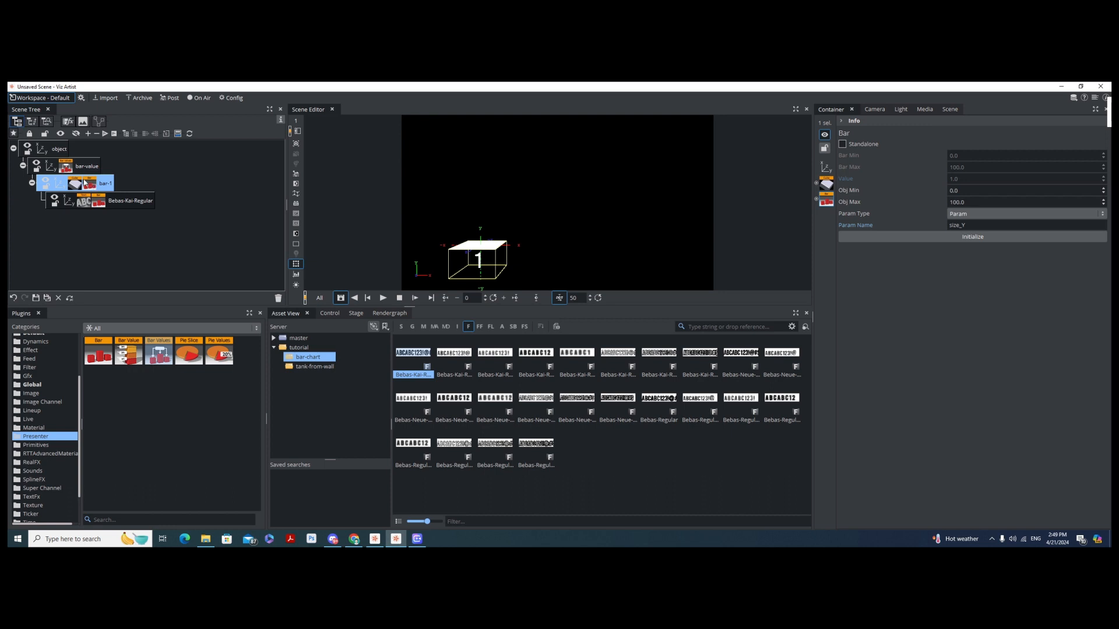
pyautogui.click(64, 169)
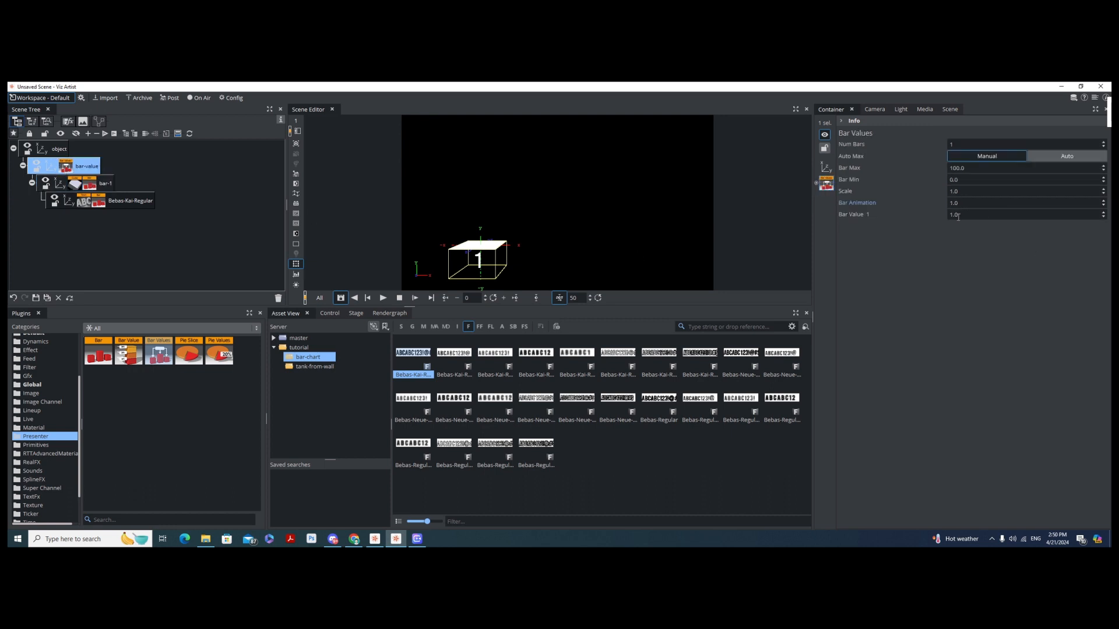
pyautogui.moveTo(958, 217)
pyautogui.mouseDown()
pyautogui.moveTo(1041, 215)
pyautogui.moveTo(955, 225)
pyautogui.mouseUp()
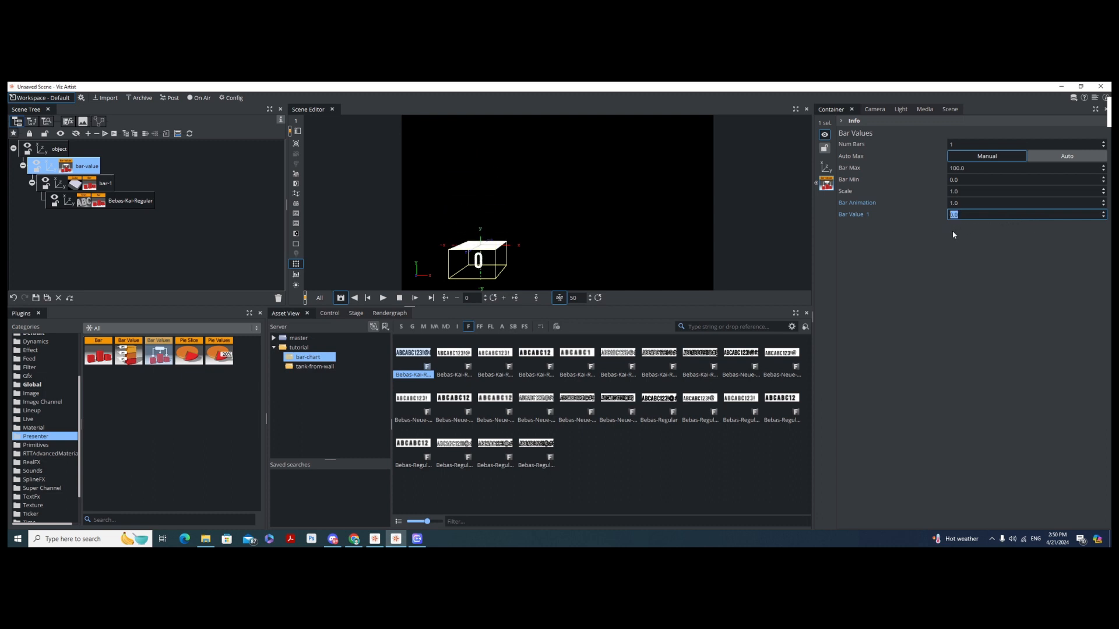
pyautogui.moveTo(552, 243); pyautogui.dragTo(373, 206)
# Step: Collapse bar-1, duplicate it within the bar-value container and rename the copy bar-2
pyautogui.click(32, 183)
pyautogui.click(105, 186)
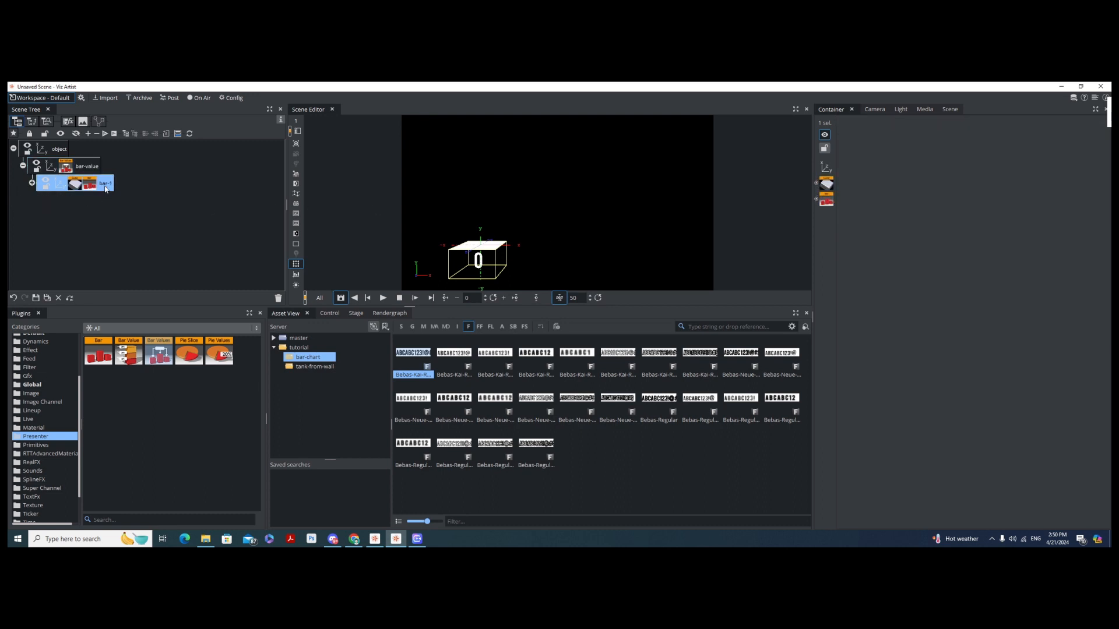
pyautogui.moveTo(106, 189); pyautogui.dragTo(105, 200)
pyautogui.doubleClick(105, 201)
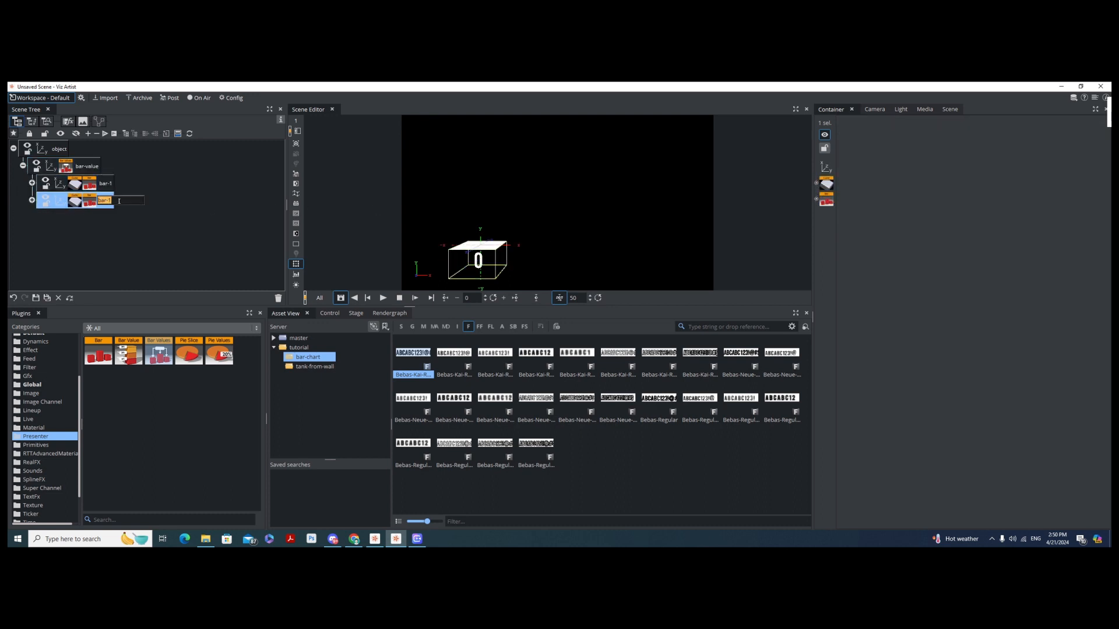
pyautogui.write('2')
pyautogui.press('Return')
# Step: Duplicate bar-2 within the bar-value container and rename the copy bar-3
pyautogui.moveTo(111, 204); pyautogui.dragTo(111, 219)
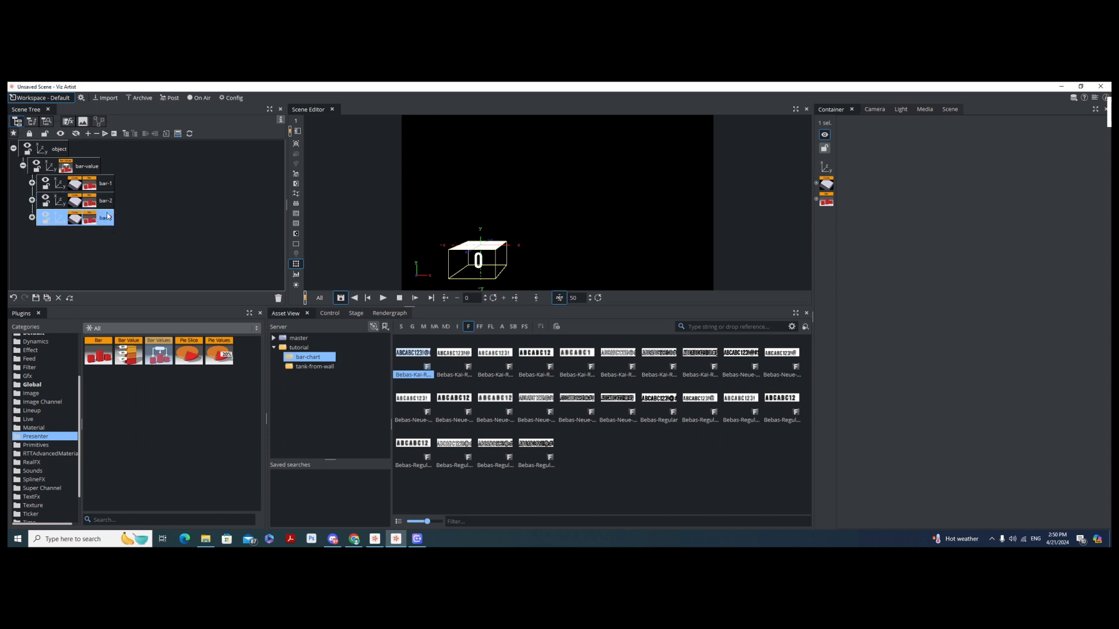
pyautogui.doubleClick(110, 219)
pyautogui.press('BackSpace')
pyautogui.write('3')
pyautogui.press('Return')
# Step: Duplicate bar-3 within the bar-value container and rename the copy bar-4
pyautogui.moveTo(106, 219); pyautogui.dragTo(107, 238)
pyautogui.doubleClick(107, 236)
pyautogui.press('BackSpace')
pyautogui.write('4')
pyautogui.press('Return')
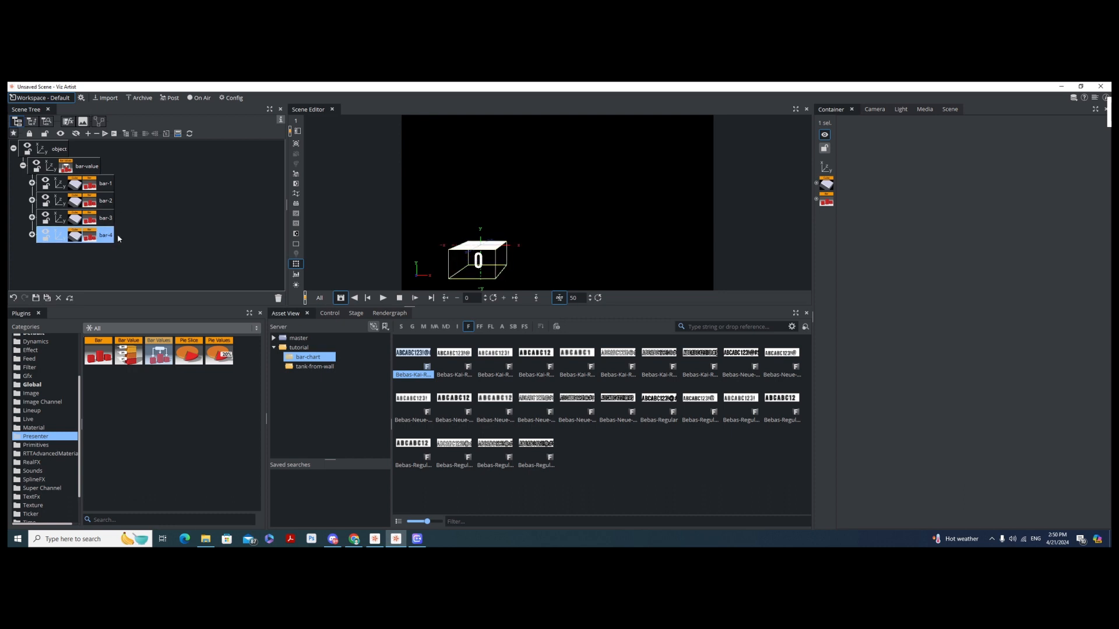
# Step: Select bar-1 and display the plugins of the Arrange category
pyautogui.click(108, 185)
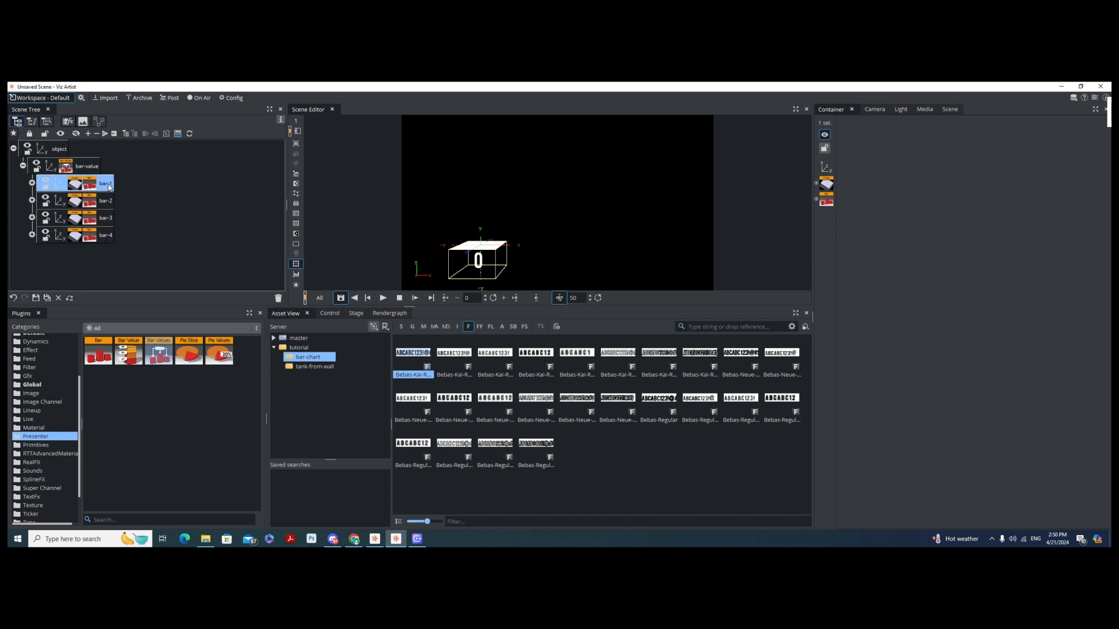
pyautogui.scroll(3, 80, 393)
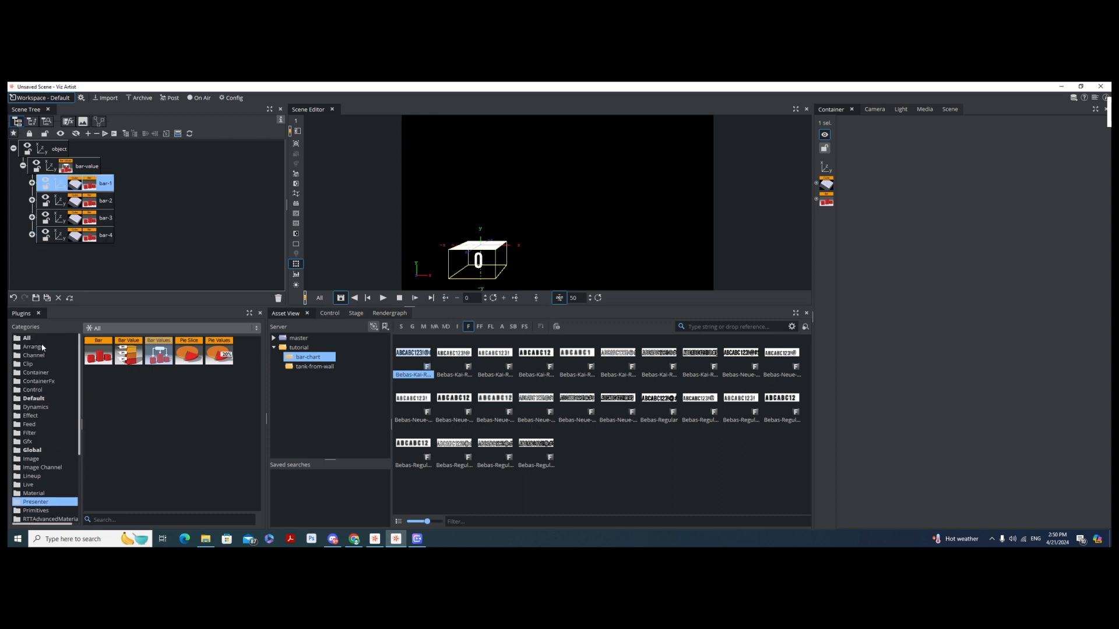
pyautogui.click(33, 347)
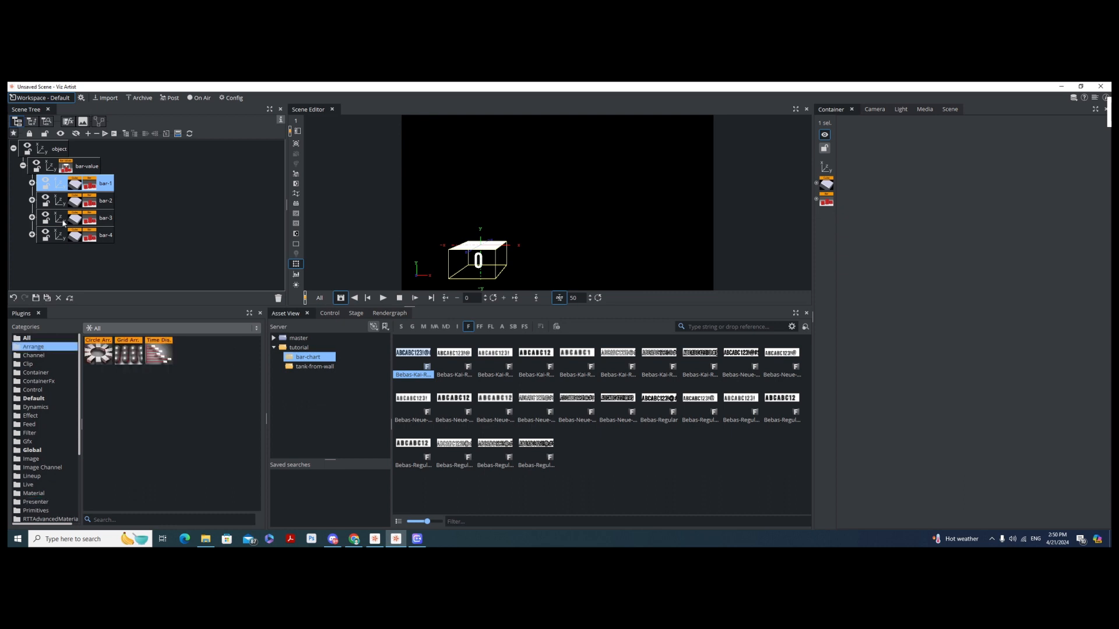
# Step: Try moving bar-2 to about X 156 and undo the move
pyautogui.click(58, 201)
pyautogui.moveTo(877, 163); pyautogui.dragTo(849, 166)
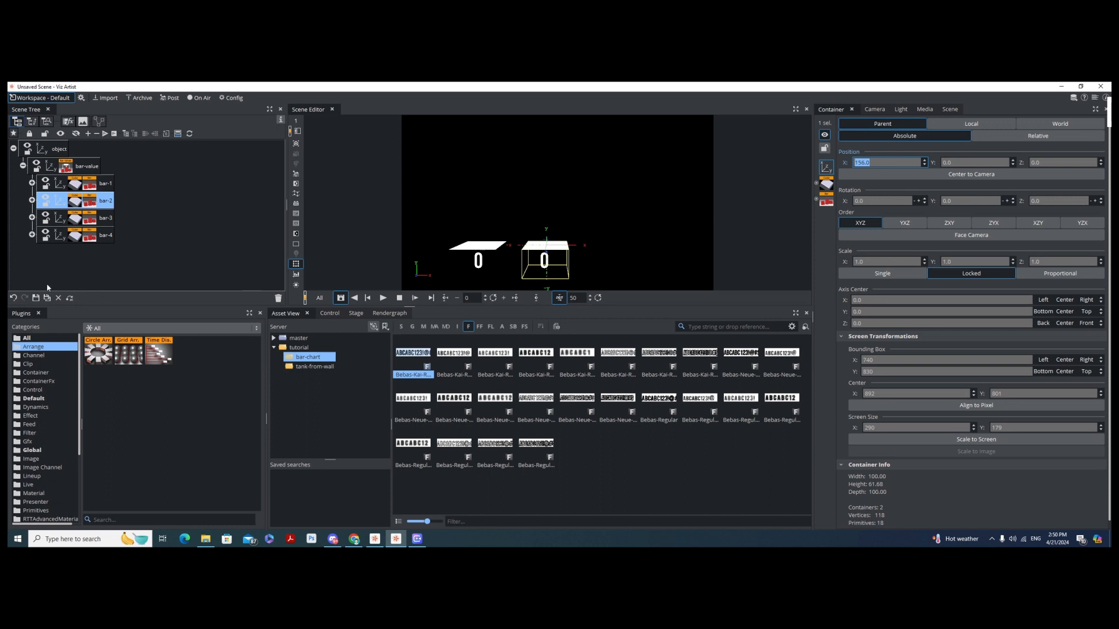
pyautogui.click(13, 298)
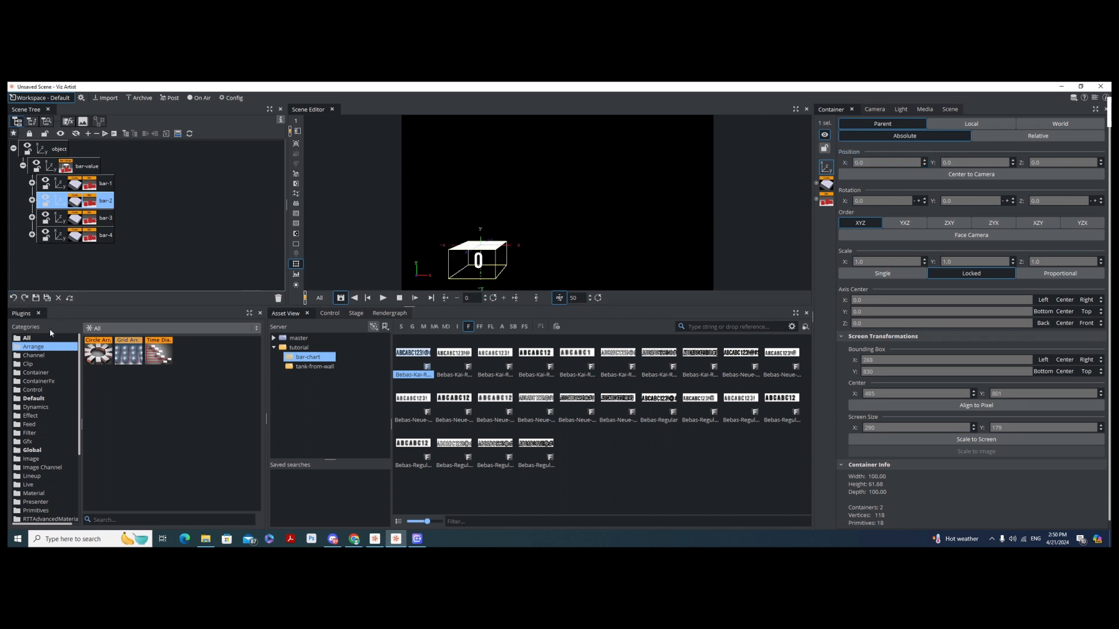
# Step: Add the Grid Arrange plugin to the bar-value container with 4 columns and a column offset of about 132
pyautogui.moveTo(120, 353); pyautogui.dragTo(95, 168)
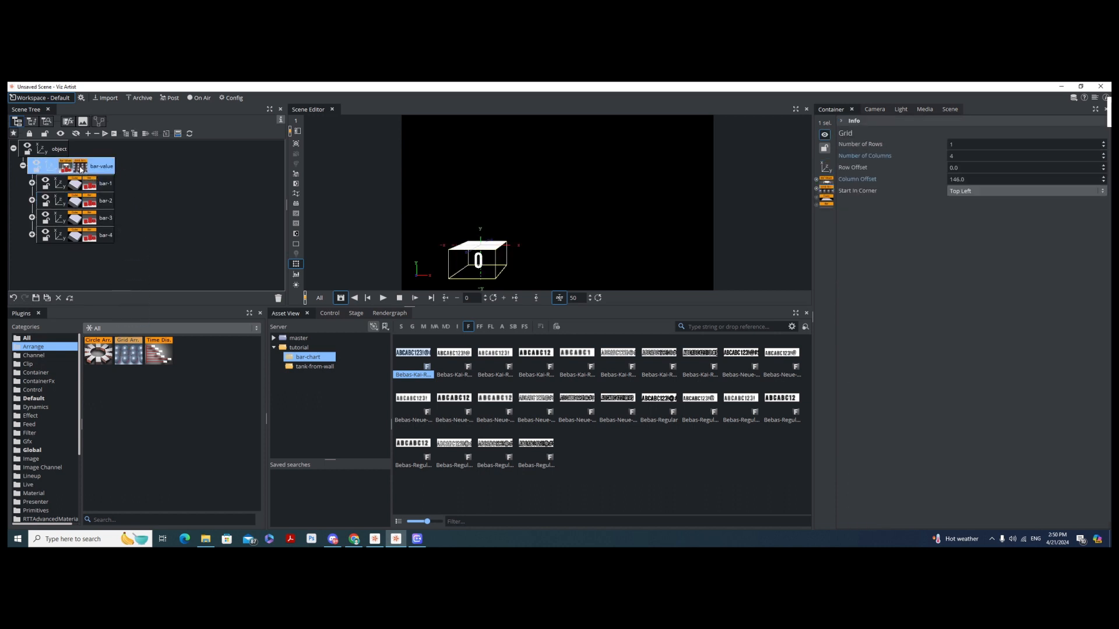
pyautogui.click(1104, 154)
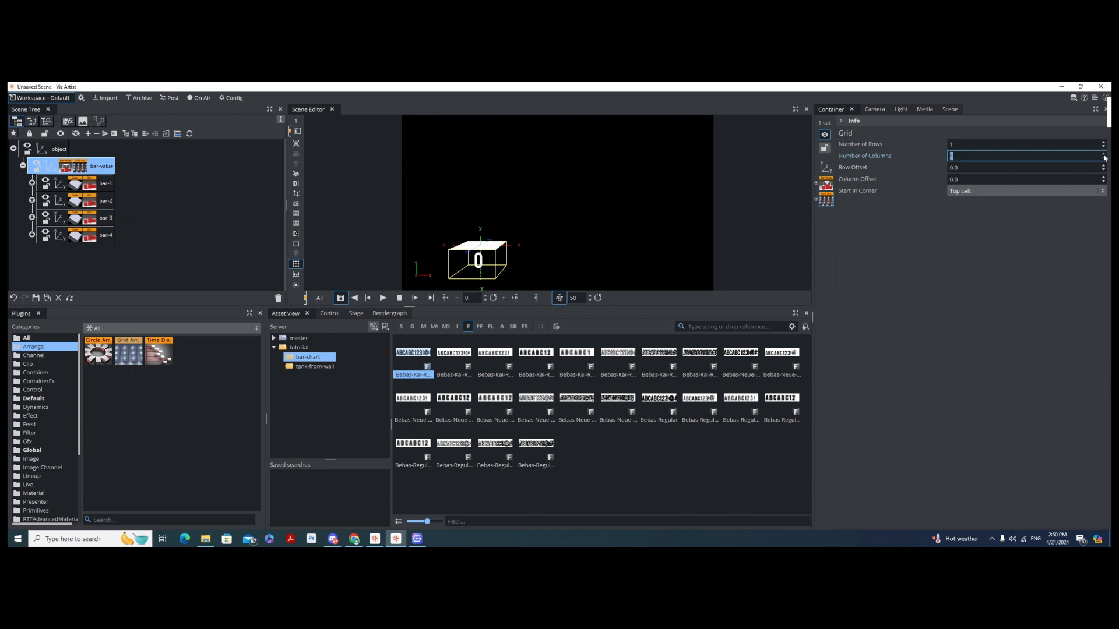
pyautogui.moveTo(963, 179); pyautogui.dragTo(1019, 180)
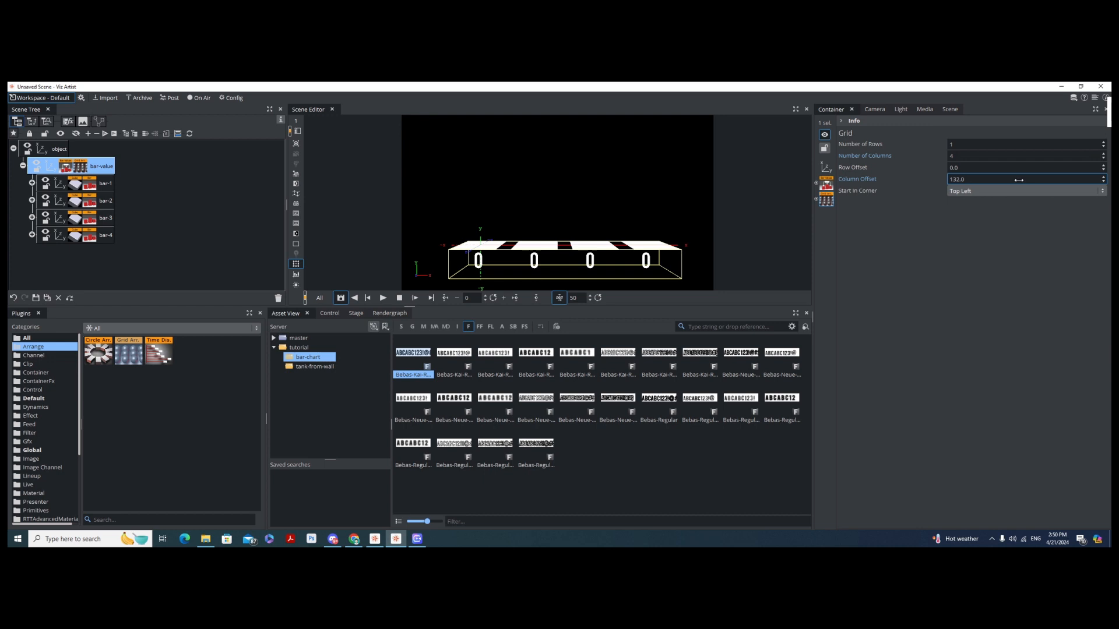
pyautogui.click(1018, 180)
# Step: Set Num Bars to 4 in the bar-value container's Bar Values plugin
pyautogui.click(66, 169)
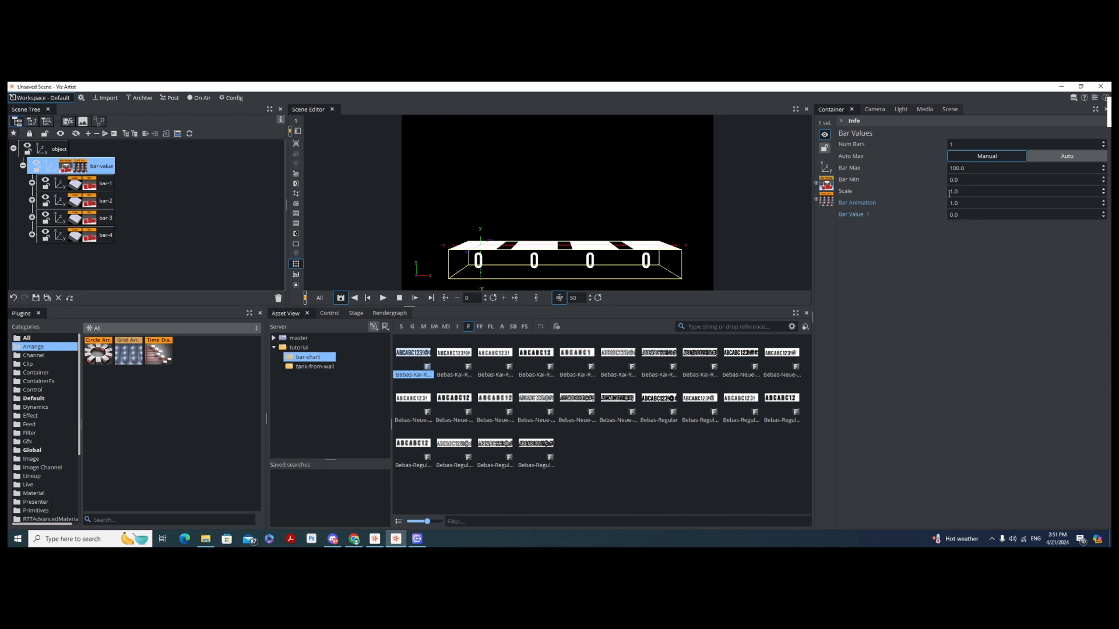
pyautogui.click(975, 143)
pyautogui.write('4')
pyautogui.press('Return')
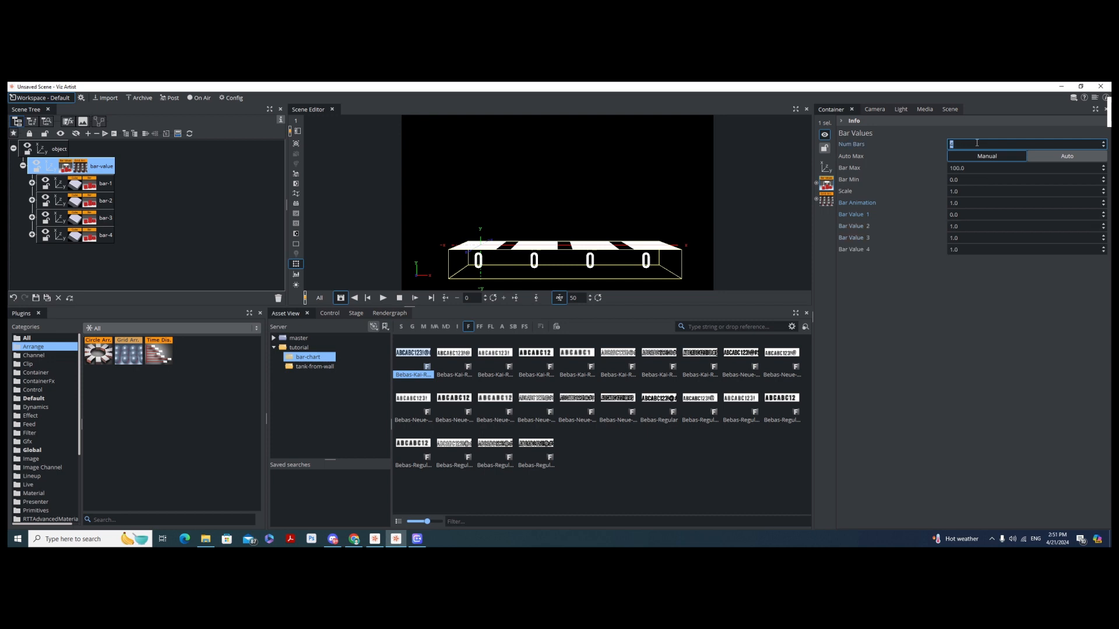
# Step: Set Bar Animation to 4 and Bar Values 1 to 4 to 66, 131, 77 and 54
pyautogui.click(958, 203)
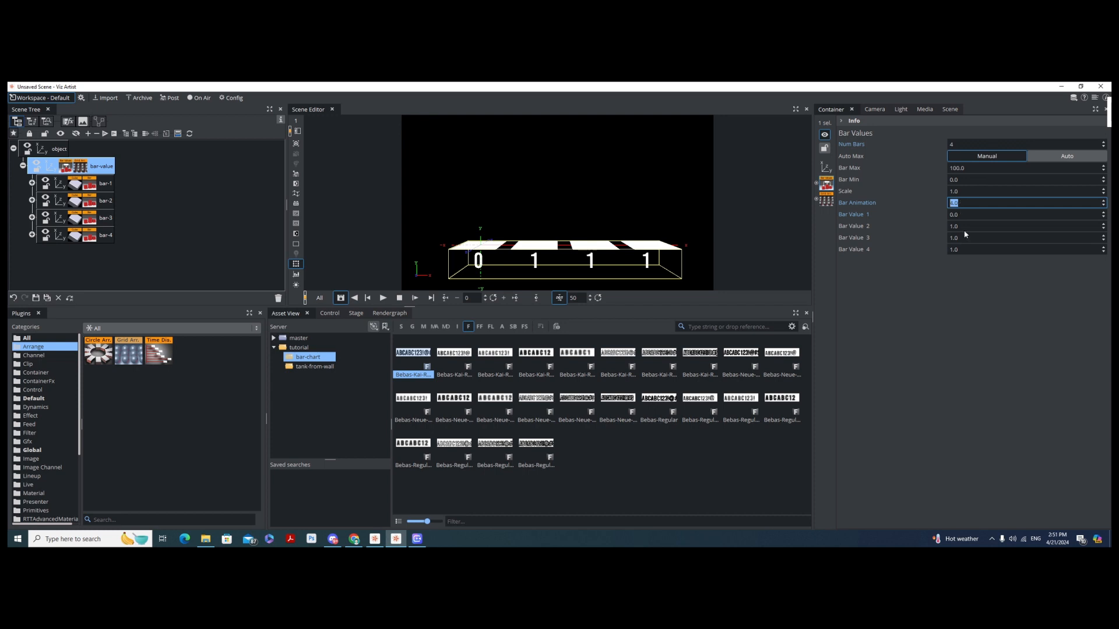
pyautogui.moveTo(961, 214); pyautogui.dragTo(1027, 211)
pyautogui.moveTo(965, 237); pyautogui.dragTo(994, 248)
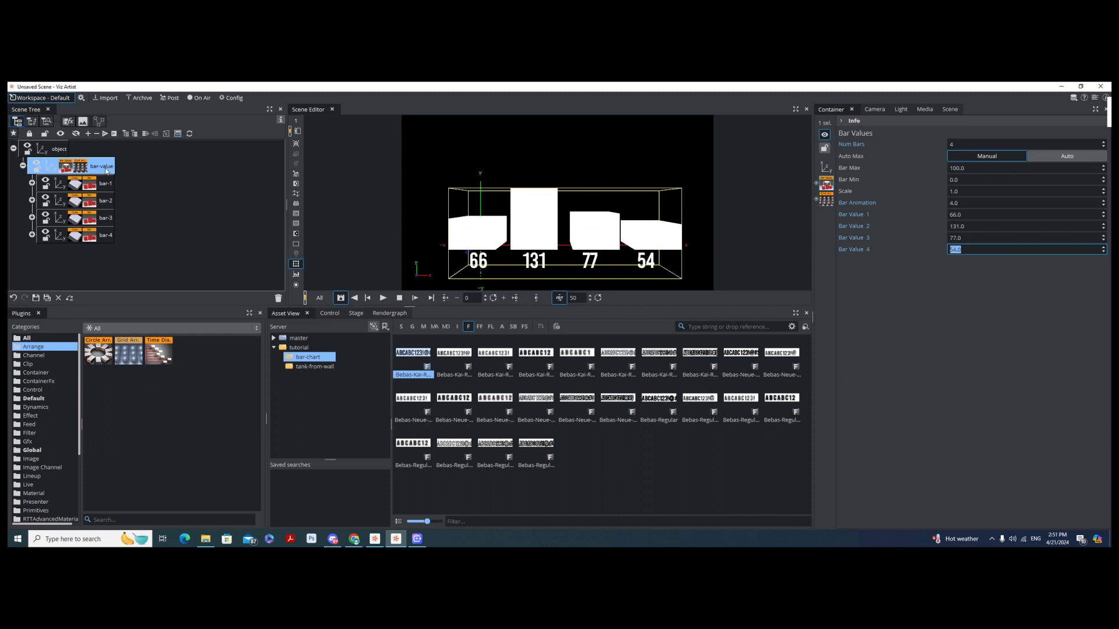
# Step: Create a new material named red in the bar-chart folder and apply it to bar-1
pyautogui.click(423, 327)
pyautogui.rightClick(429, 348)
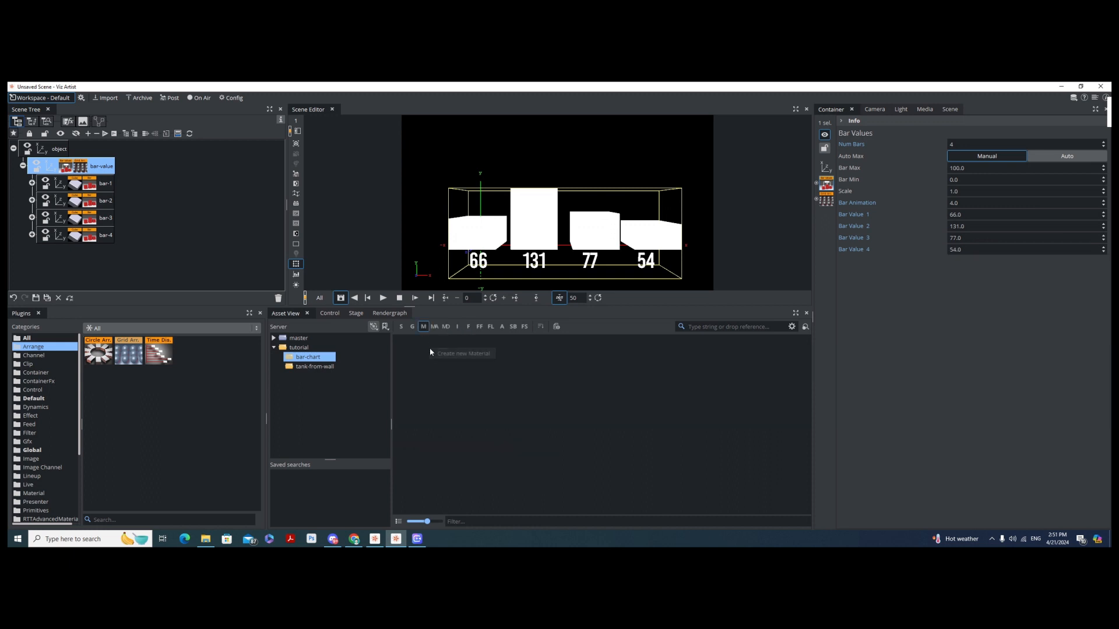
pyautogui.click(449, 355)
pyautogui.write('red')
pyautogui.press('Return')
pyautogui.moveTo(414, 360); pyautogui.dragTo(90, 183)
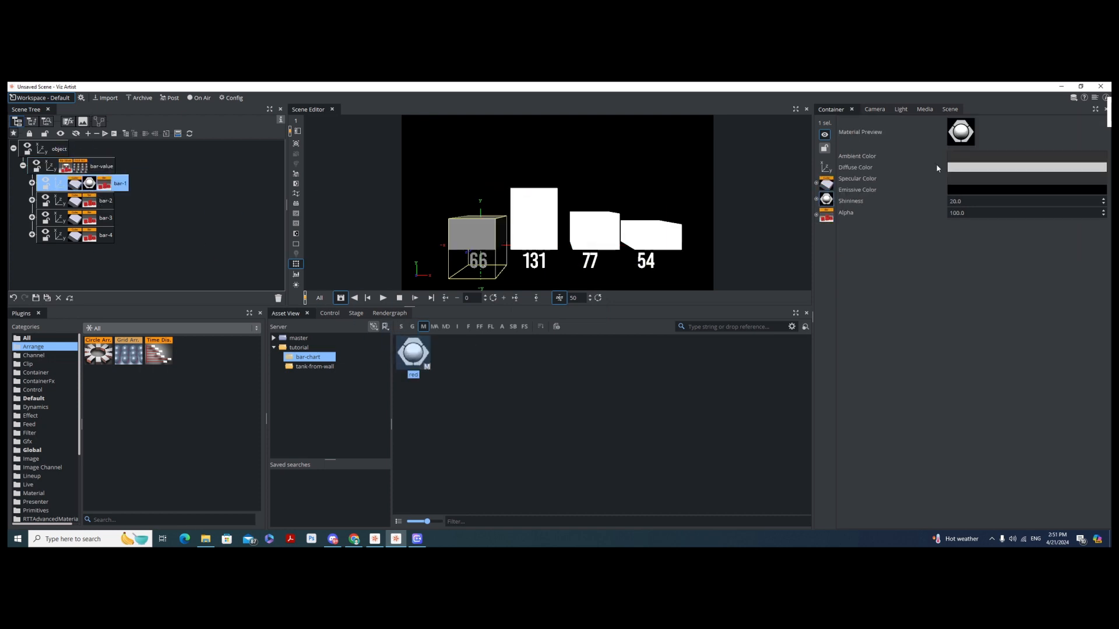
# Step: Set the diffuse color of bar-1's material to red
pyautogui.click(999, 169)
pyautogui.click(995, 212)
pyautogui.click(872, 305)
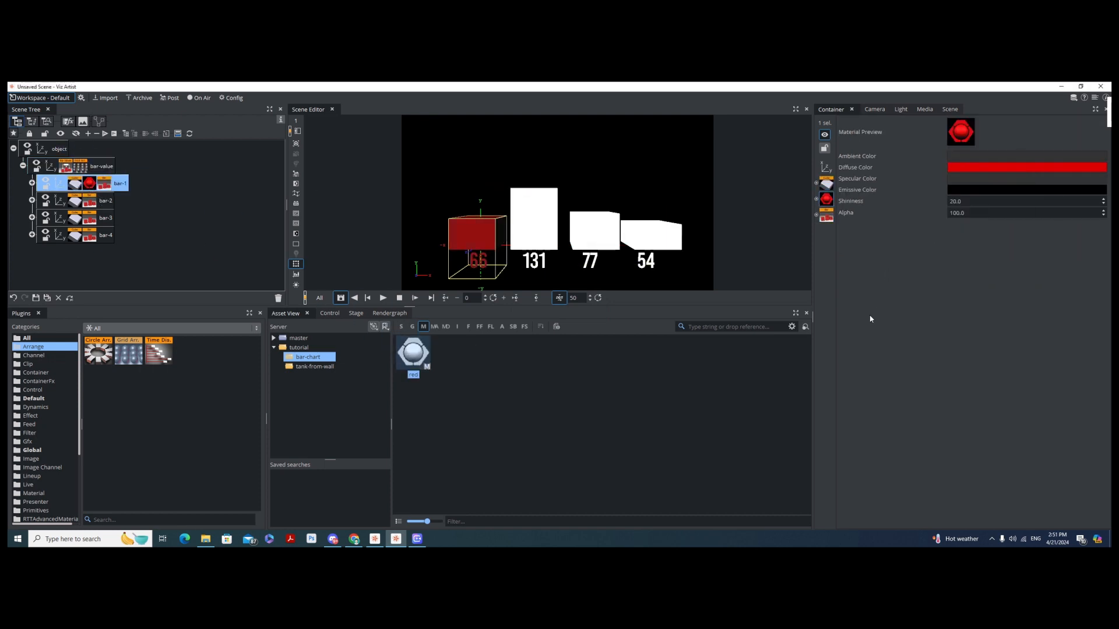
# Step: Create a new material named green in the bar-chart folder and apply it to bar-2
pyautogui.rightClick(444, 354)
pyautogui.click(469, 358)
pyautogui.write('green')
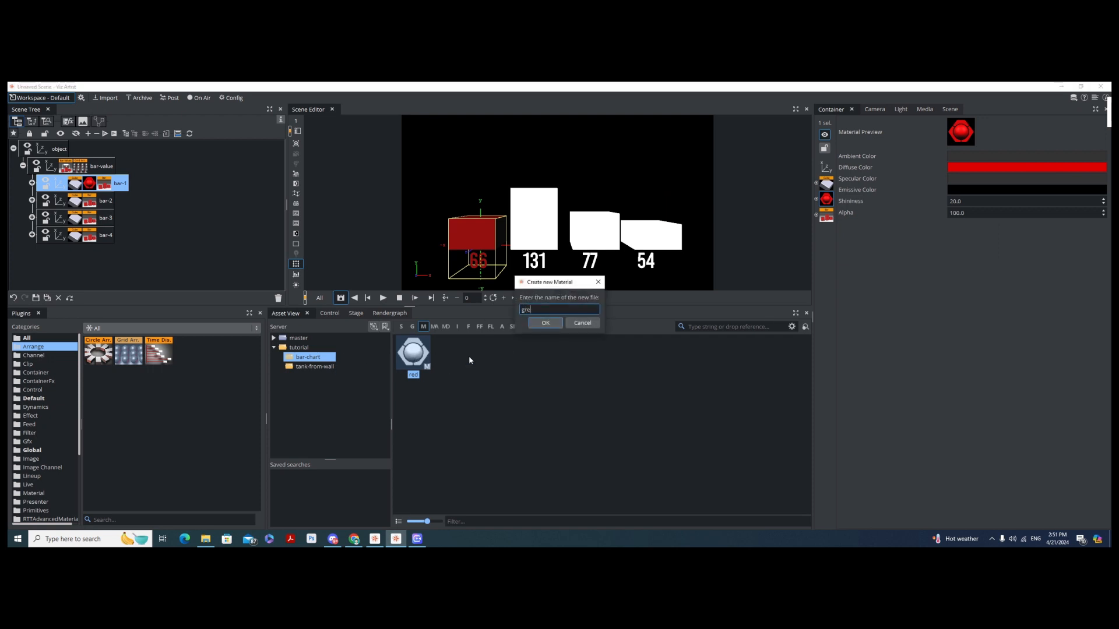
pyautogui.press('Return')
pyautogui.moveTo(413, 350); pyautogui.dragTo(89, 200)
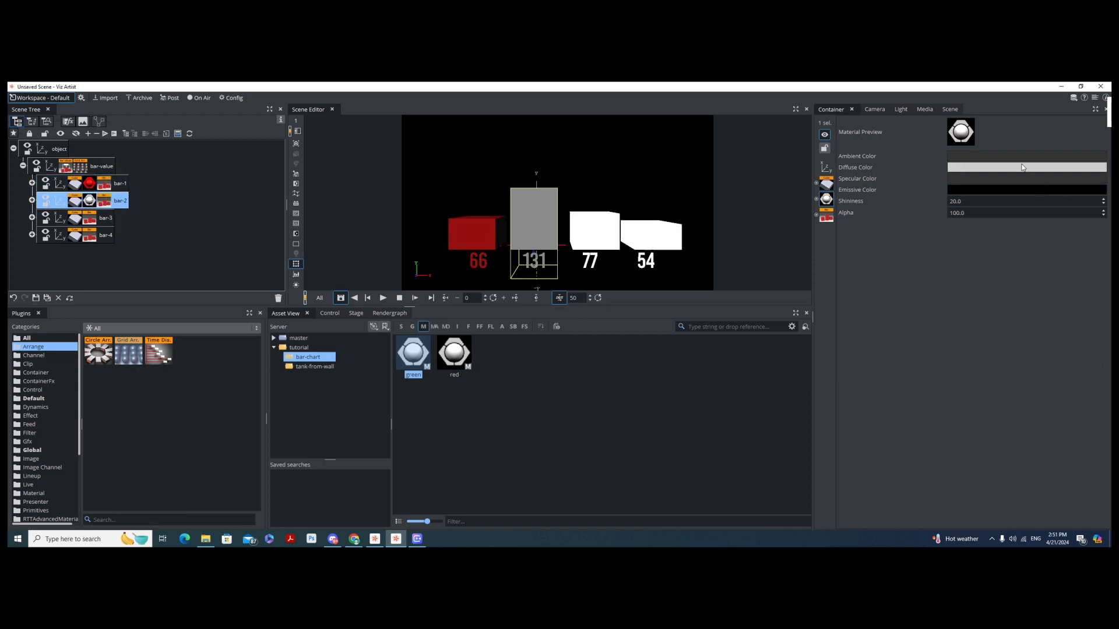
# Step: Set the diffuse color of bar-2's material to green with hue 116, saturation 219 and value 222
pyautogui.click(1025, 167)
pyautogui.click(979, 208)
pyautogui.click(980, 188)
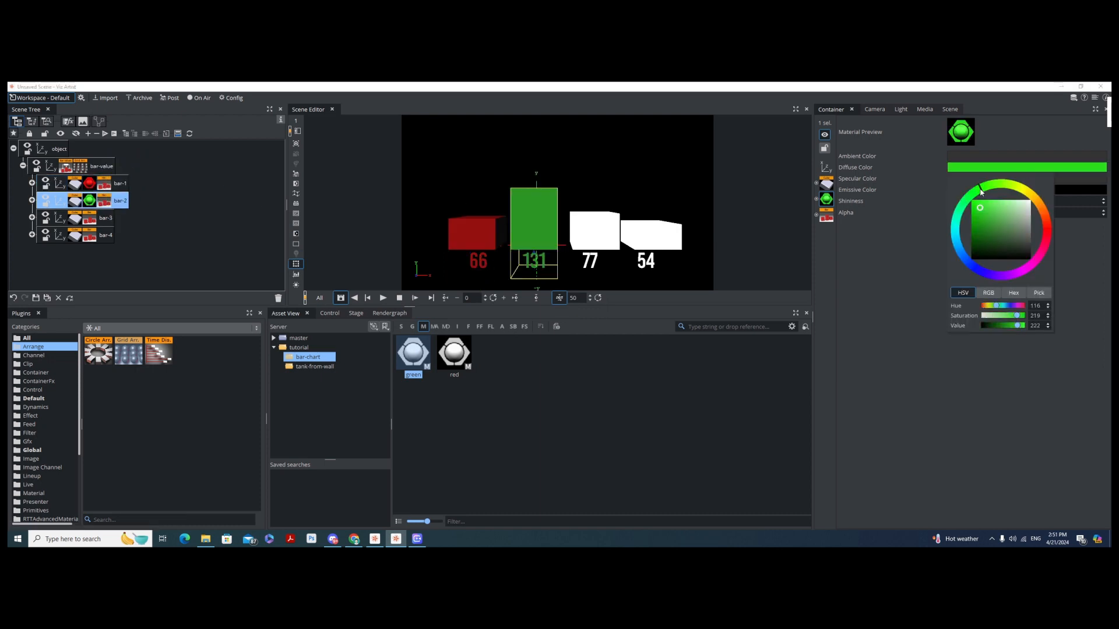
# Step: Create a new material named orange in the bar-chart folder and apply it to bar-3
pyautogui.rightClick(504, 360)
pyautogui.click(517, 362)
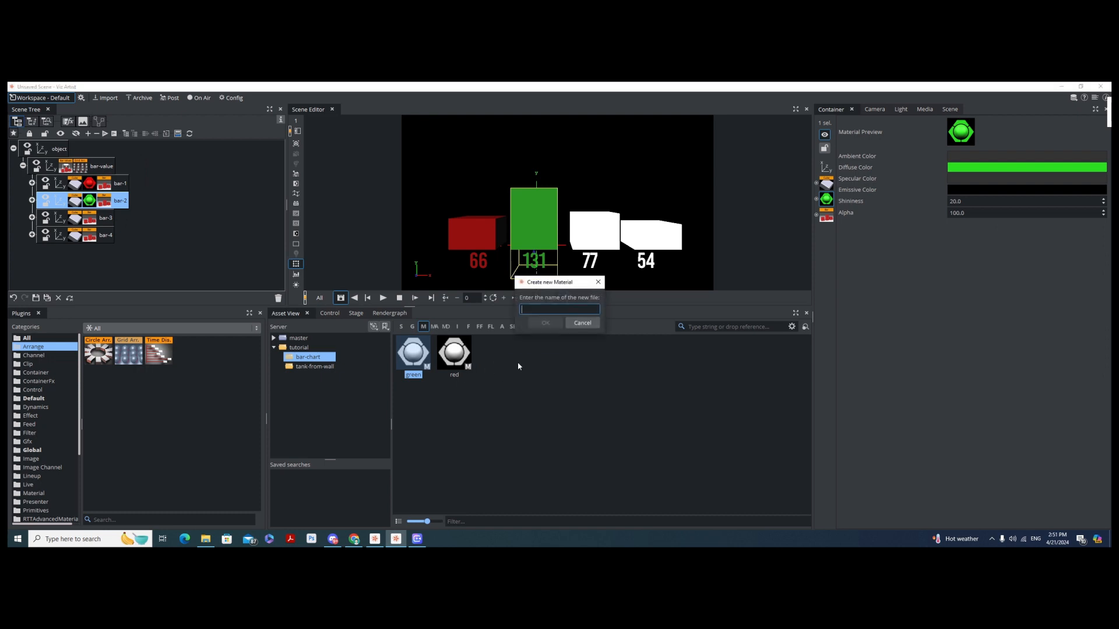
pyautogui.write('orange')
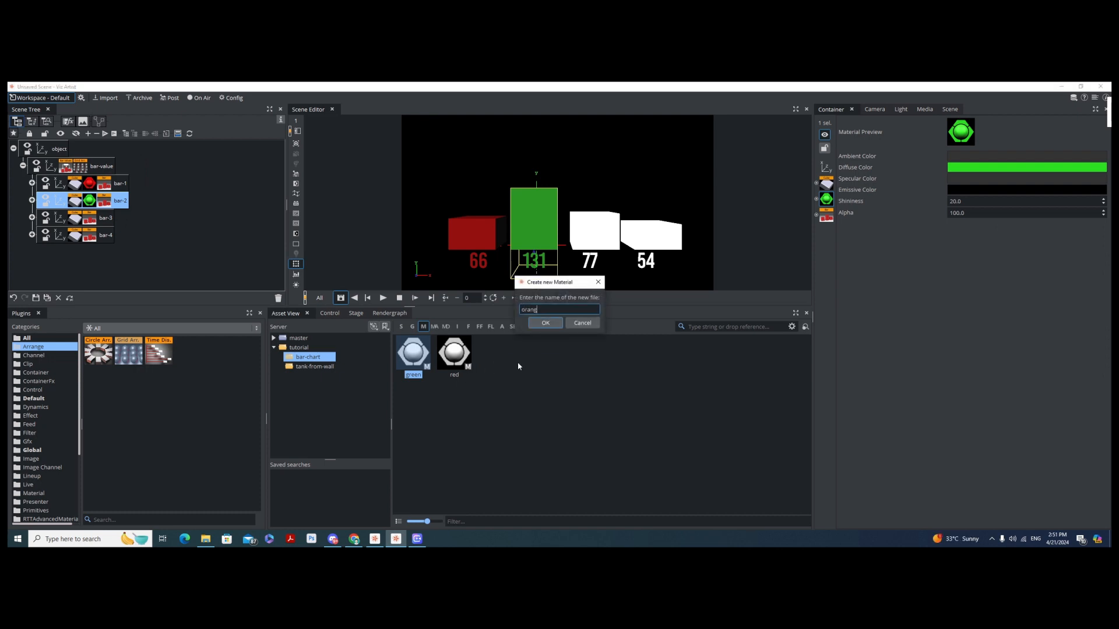
pyautogui.press('Return')
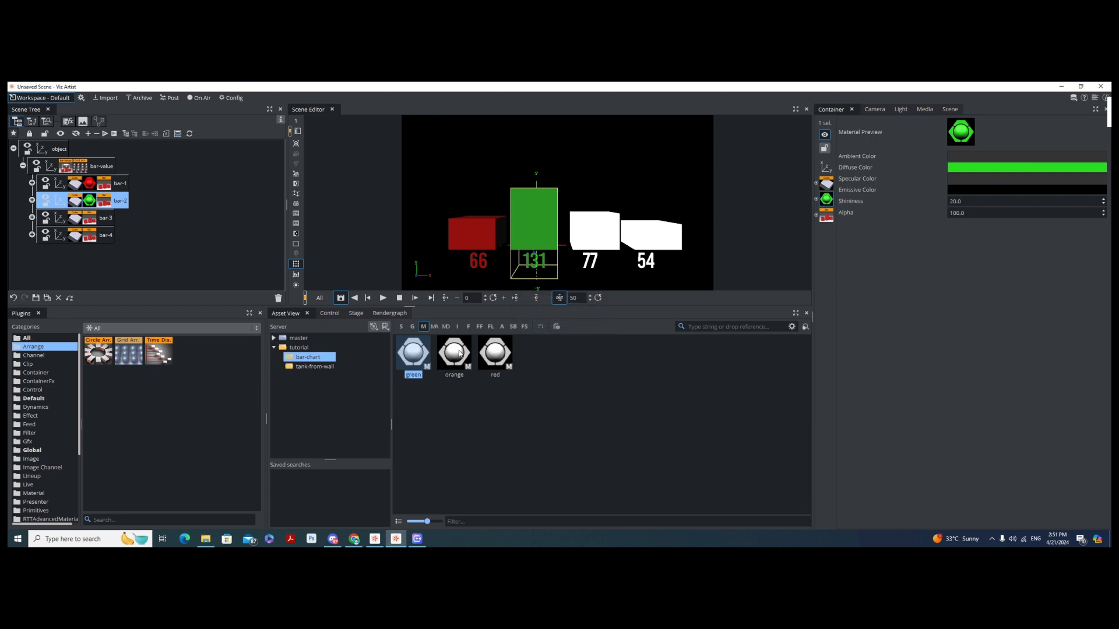
pyautogui.moveTo(460, 352); pyautogui.dragTo(89, 218)
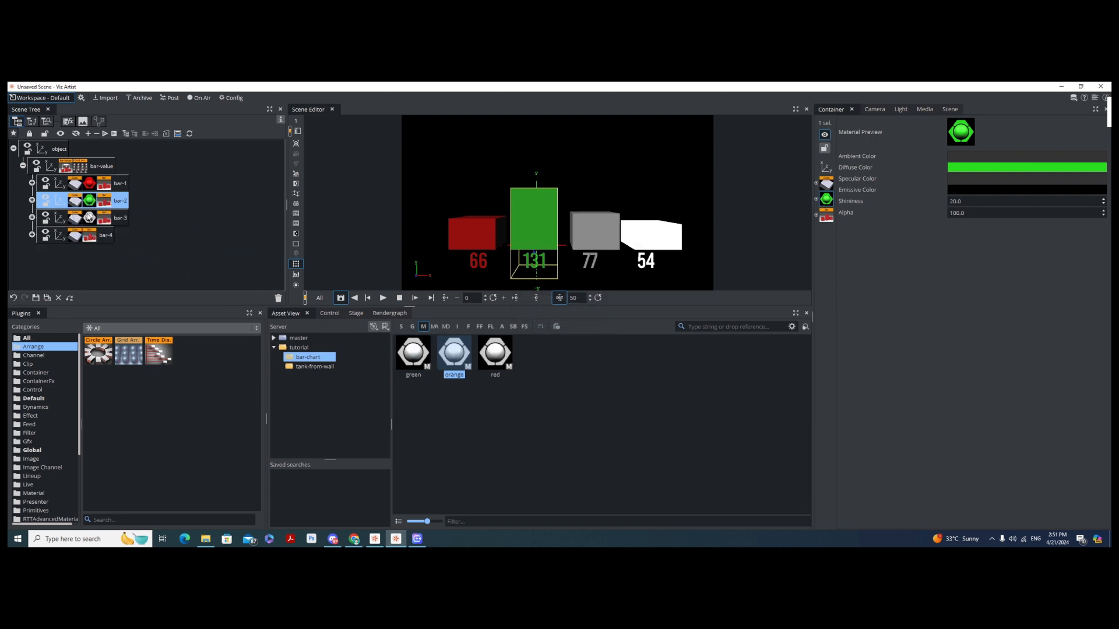
# Step: Set the diffuse color of bar-3's material to orange
pyautogui.click(90, 218)
pyautogui.click(1007, 167)
pyautogui.moveTo(1030, 211); pyautogui.dragTo(978, 201)
pyautogui.click(1040, 204)
# Step: Create a new material named yellow in the bar-chart folder and apply it to bar-4
pyautogui.rightClick(563, 358)
pyautogui.click(580, 357)
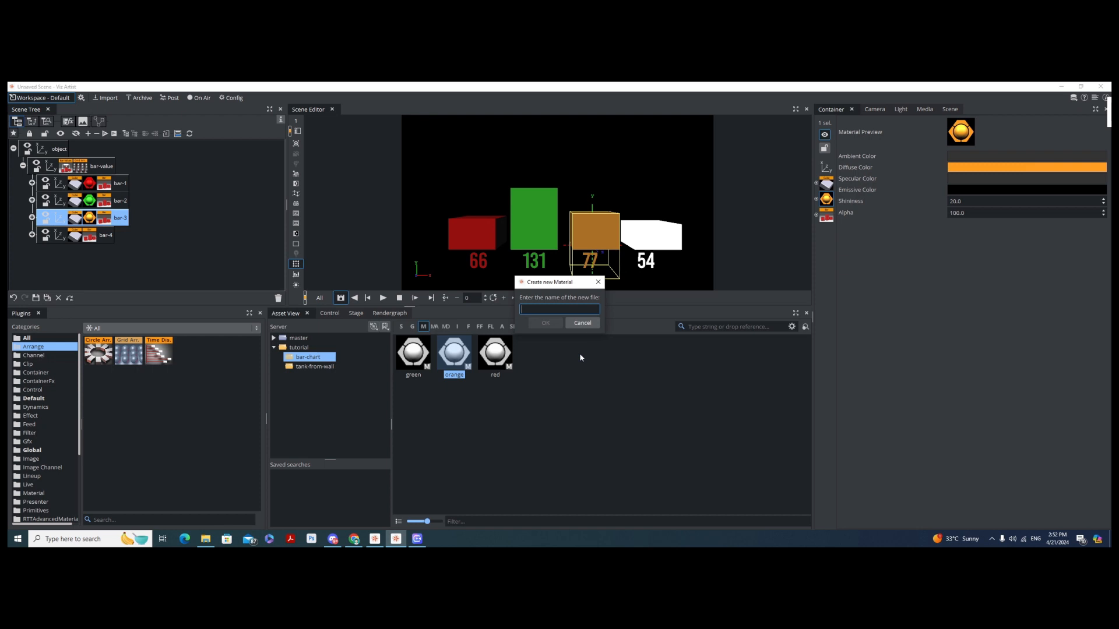
pyautogui.write('yellow')
pyautogui.press('Return')
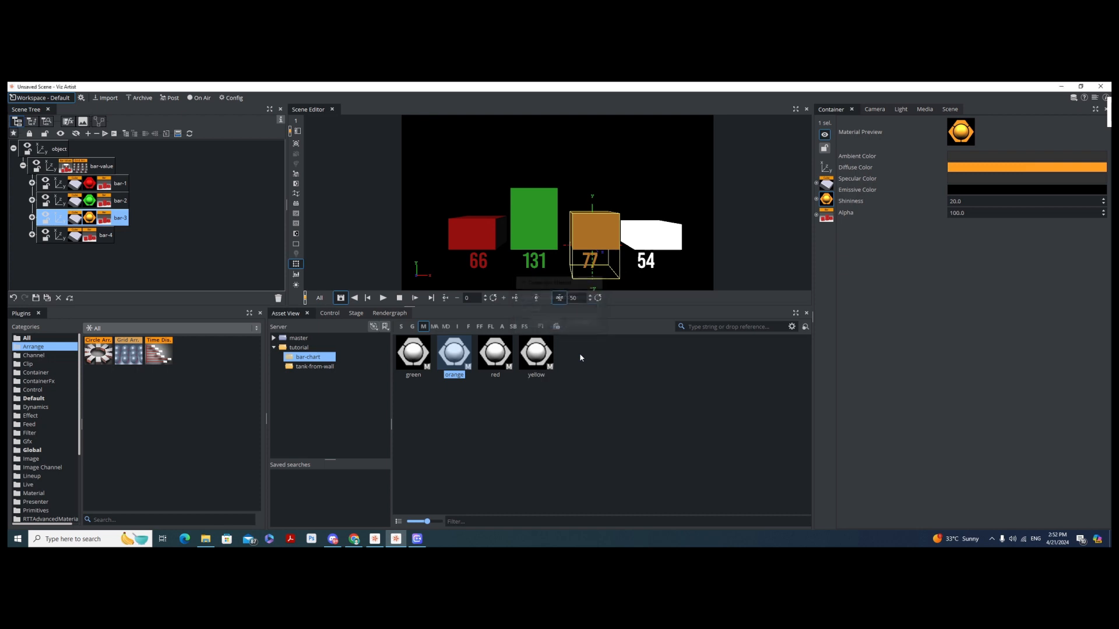
pyautogui.moveTo(539, 357); pyautogui.dragTo(89, 235)
# Step: Set the diffuse color of bar-4's material to yellow with hue about 58, saturation 255 and value 255
pyautogui.click(990, 170)
pyautogui.click(1020, 187)
pyautogui.moveTo(1022, 217); pyautogui.dragTo(987, 199)
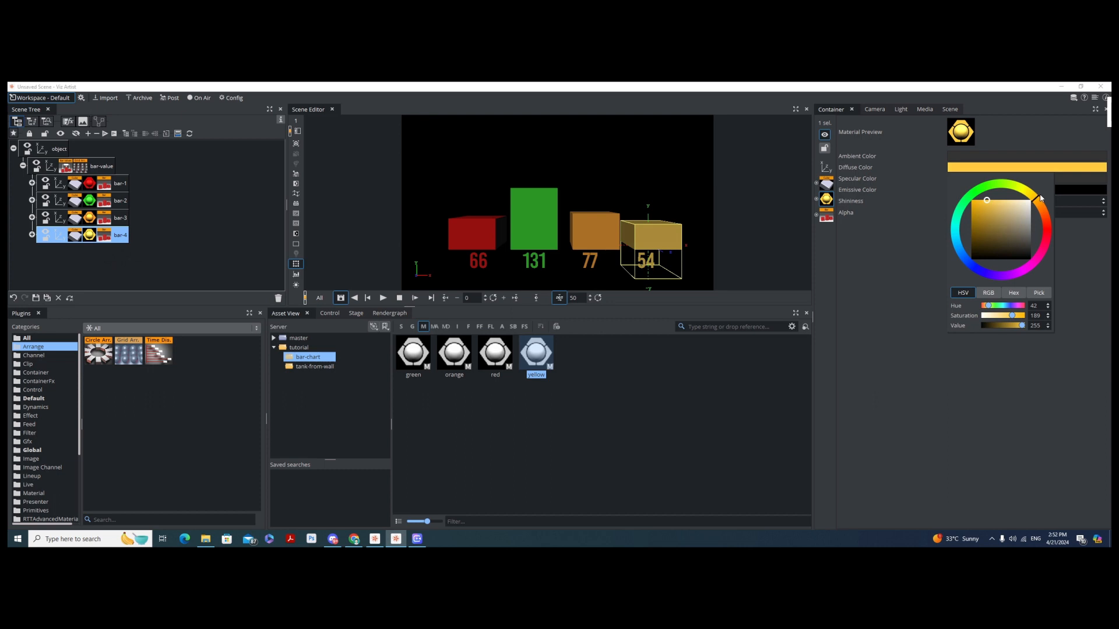
pyautogui.moveTo(1030, 197); pyautogui.dragTo(959, 198)
pyautogui.moveTo(1031, 198); pyautogui.dragTo(1024, 188)
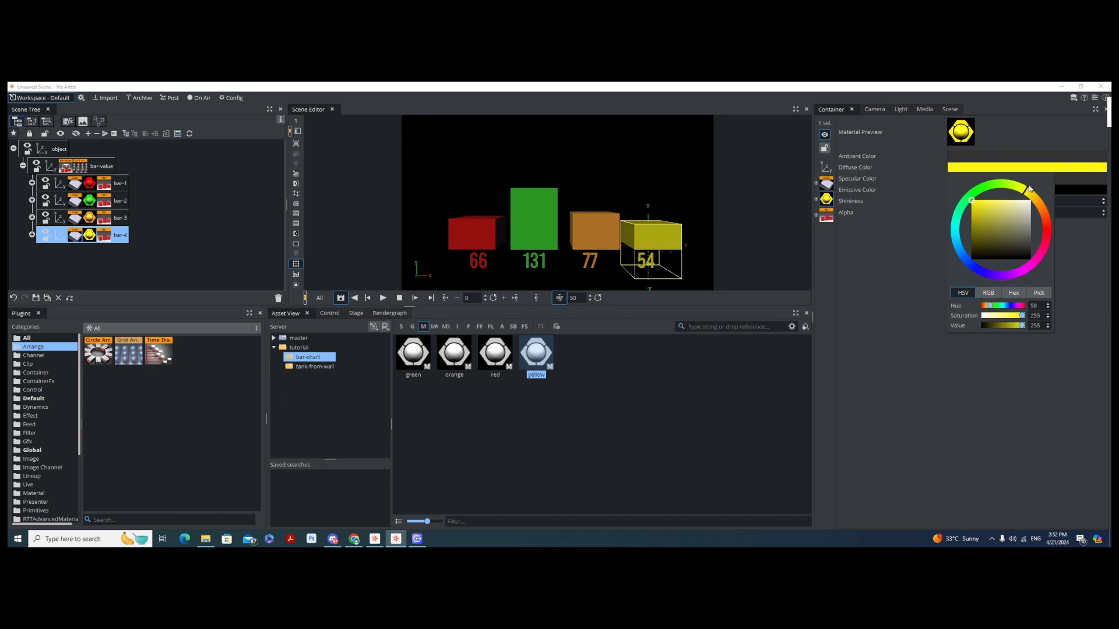
pyautogui.click(623, 344)
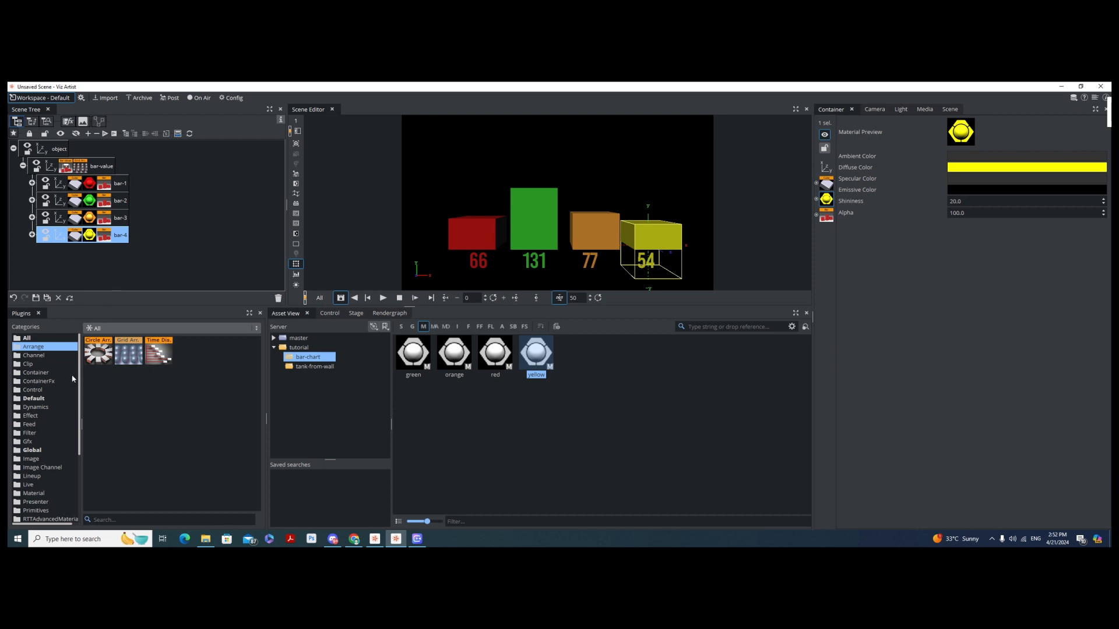
# Step: Add the Control Bars plugin to the bar-value container and open its settings
pyautogui.click(35, 390)
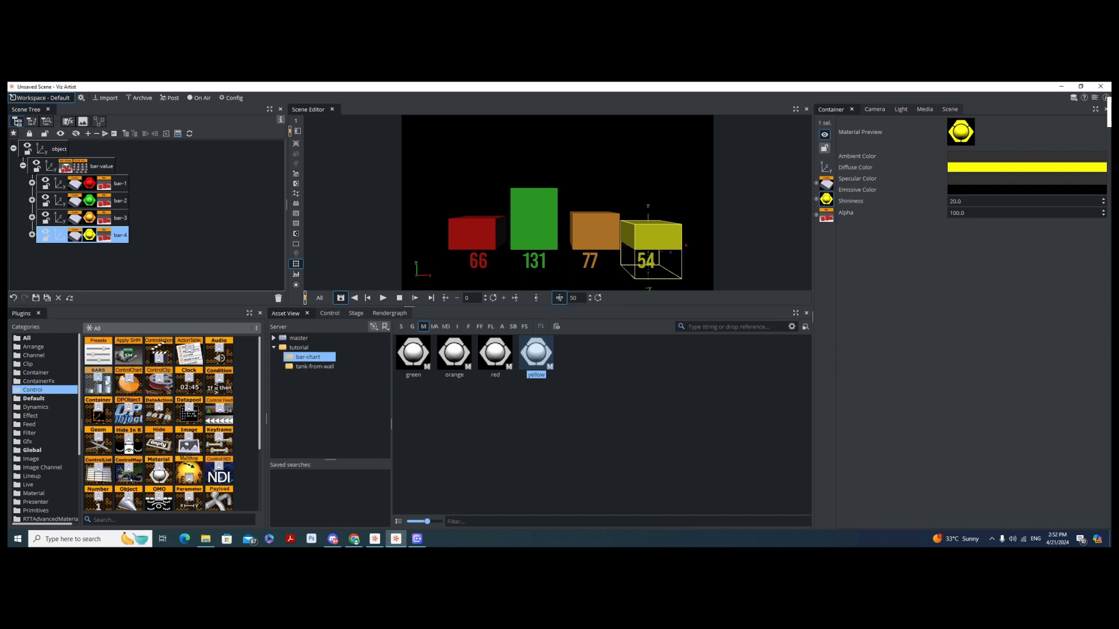
pyautogui.moveTo(104, 384); pyautogui.dragTo(98, 167)
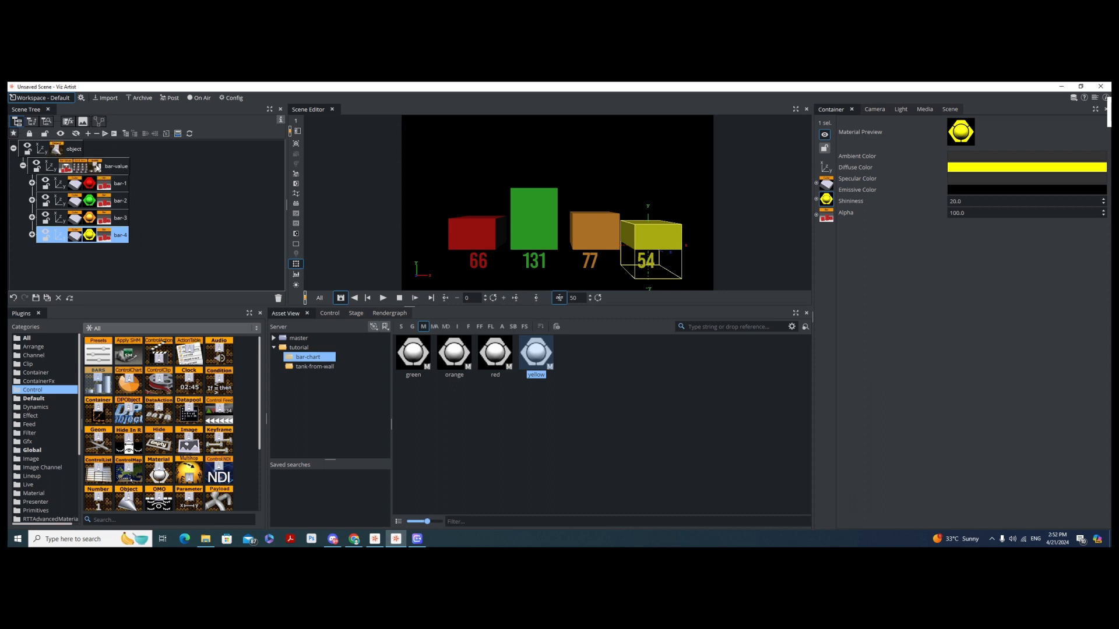
pyautogui.click(98, 167)
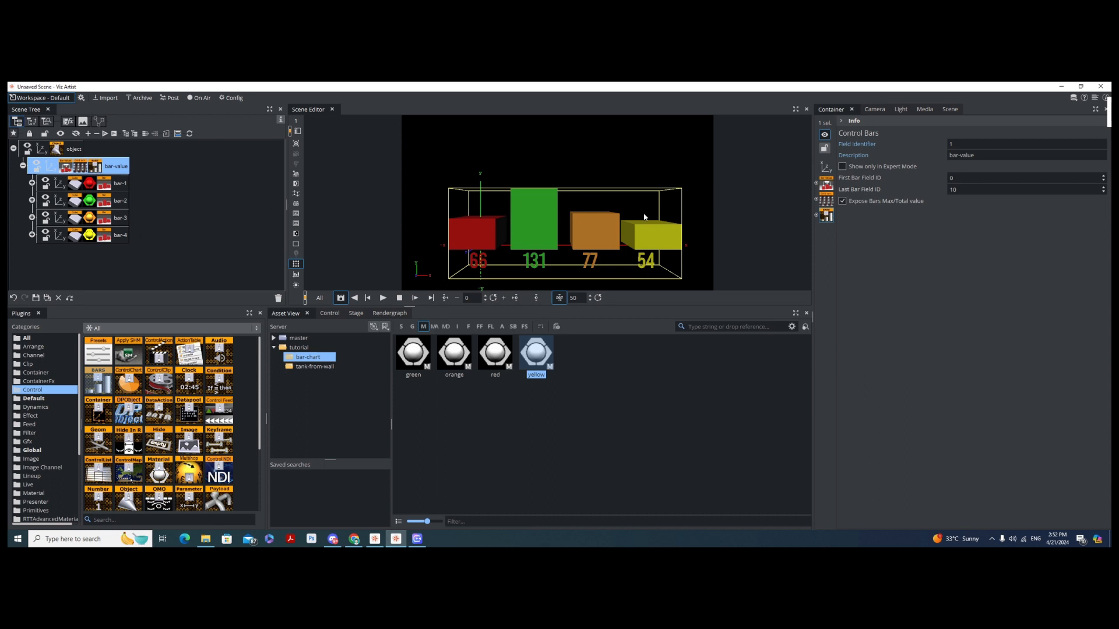
# Step: Turn off exposing the bars' max/total value in Control Bars and set the Last Bar Field ID to 4
pyautogui.click(843, 201)
pyautogui.click(843, 202)
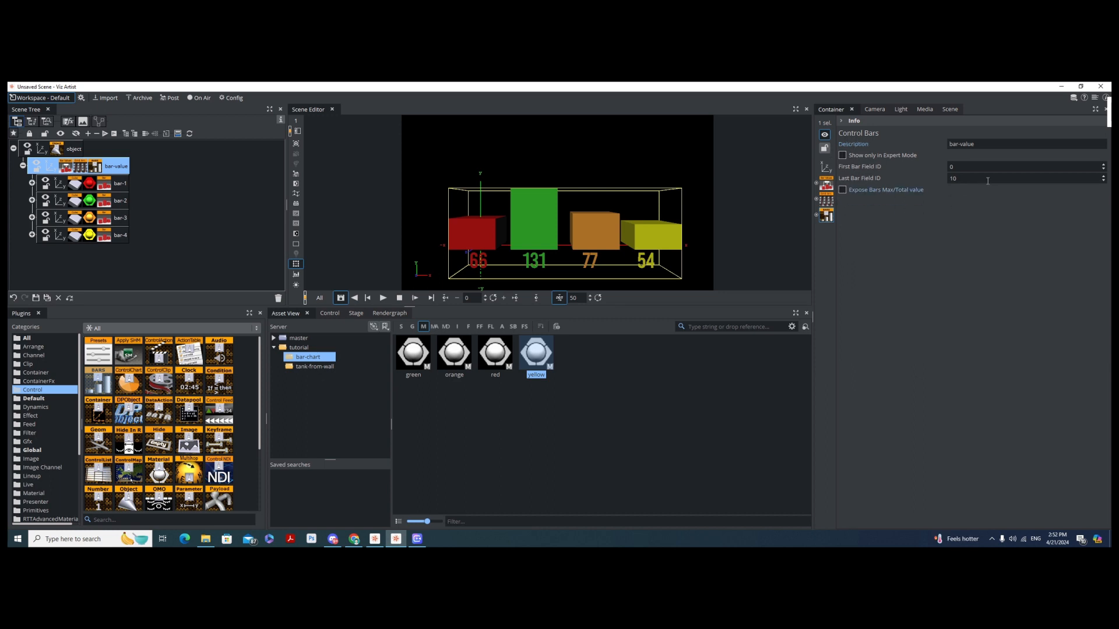
pyautogui.doubleClick(988, 180)
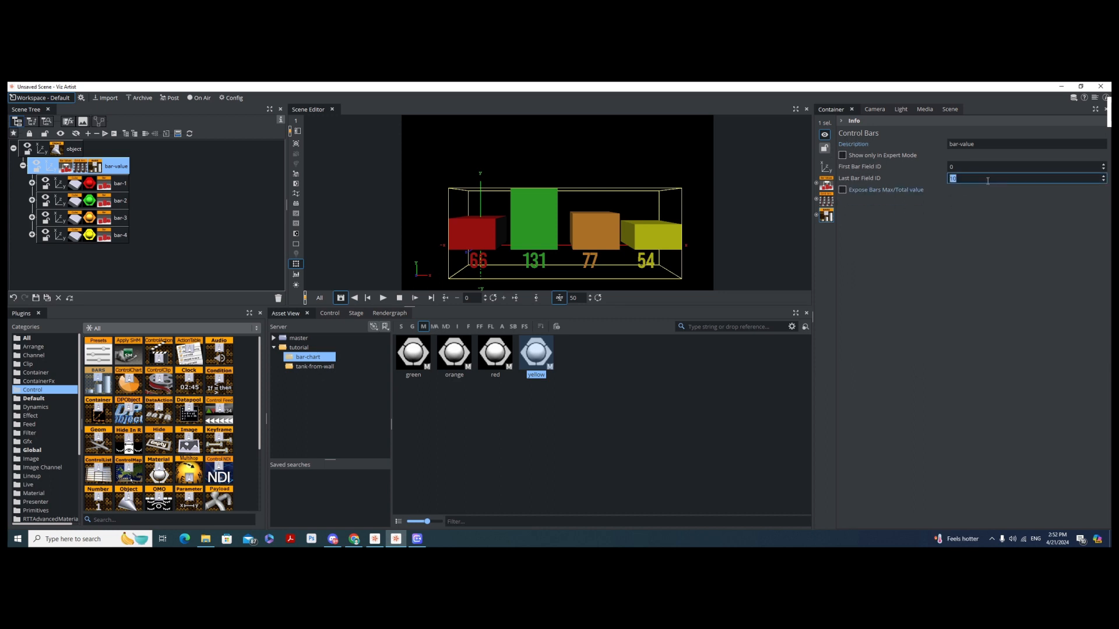
pyautogui.write('3')
# Step: Save the scene as bar-chart in the tutorial project's bar-chart folder, replacing the existing scene
pyautogui.click(35, 298)
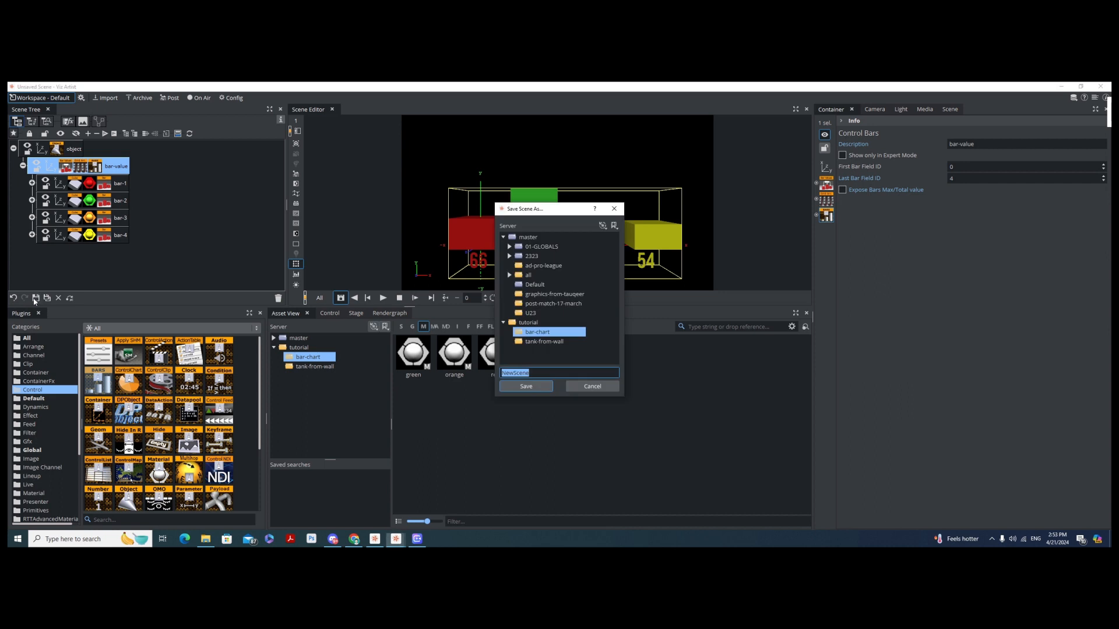
pyautogui.write('bar-chart')
pyautogui.click(548, 384)
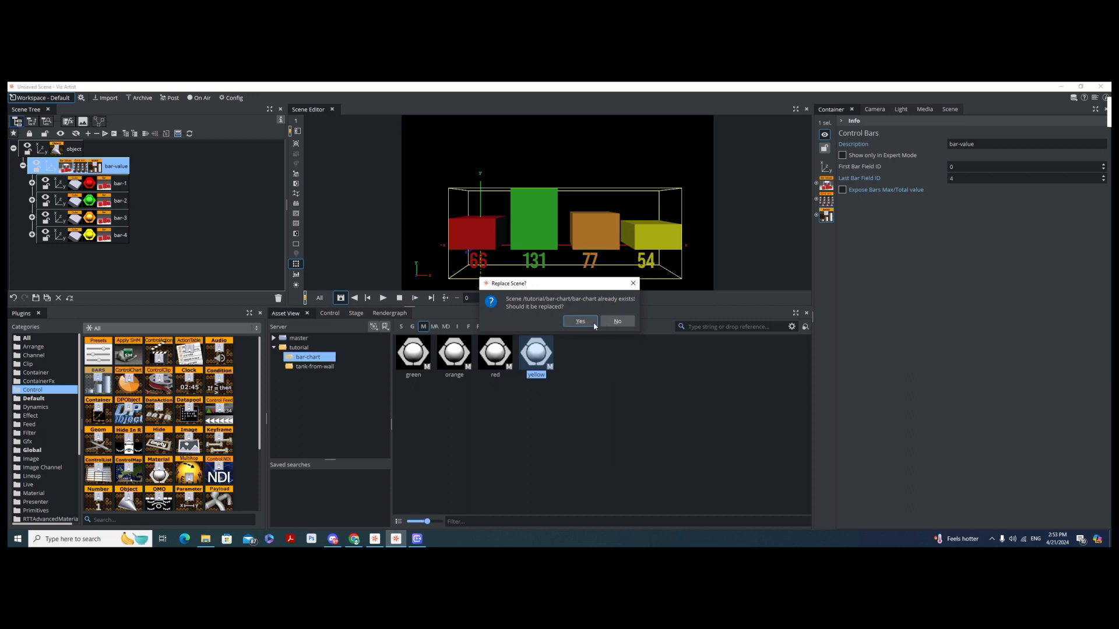
pyautogui.click(594, 322)
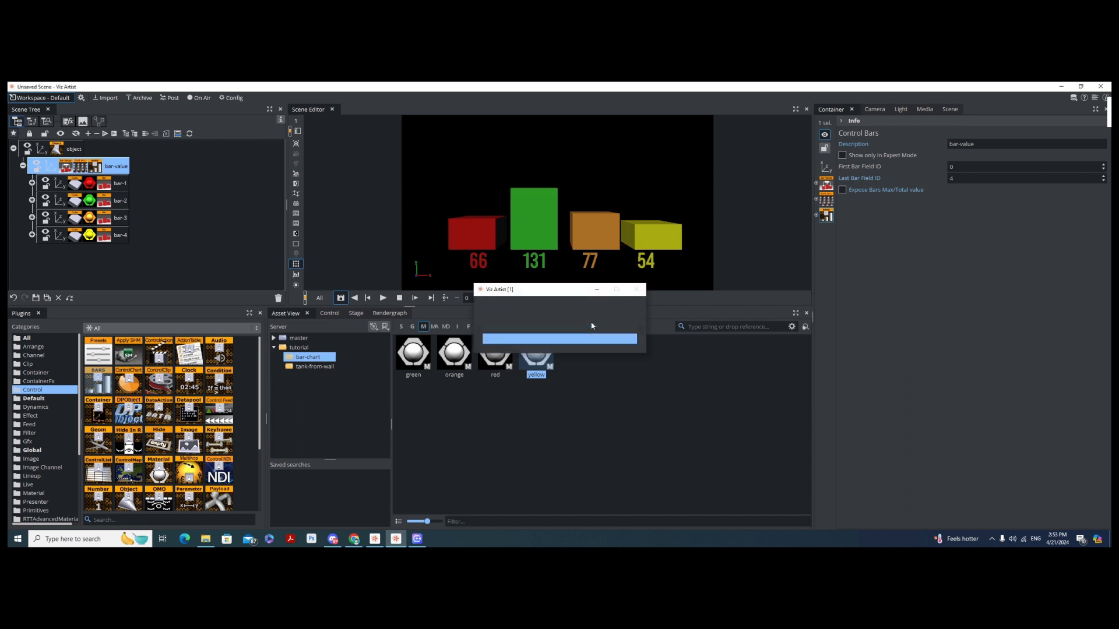